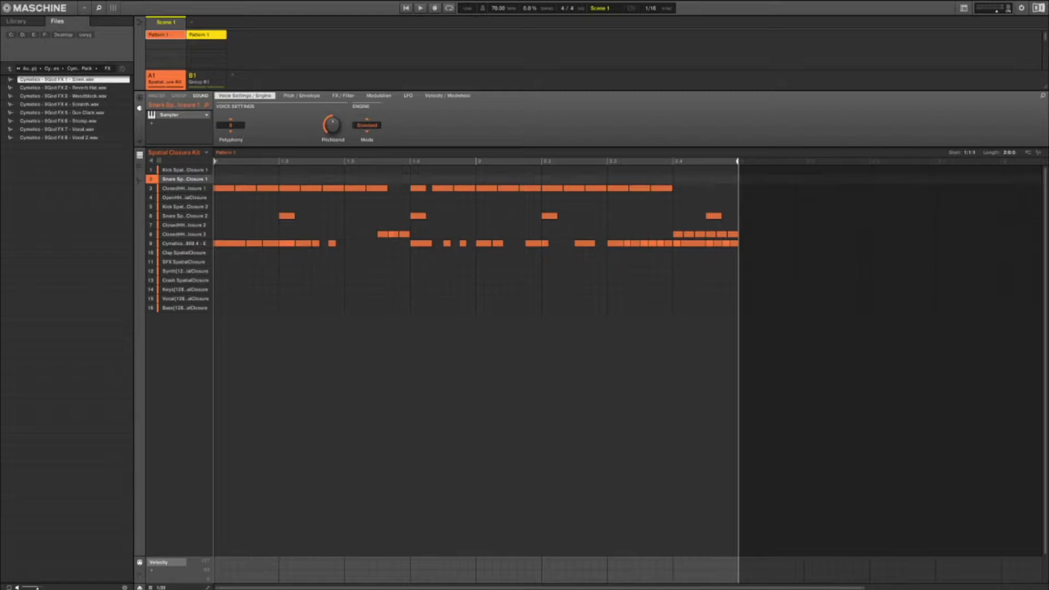
# Enlarge the scene and pattern area, audition the Spatial Closure Kit's Pattern 1 in Scene 1, and select its Cymatics 808 sound
pyautogui.moveTo(1045, 89); pyautogui.dragTo(1045, 259)
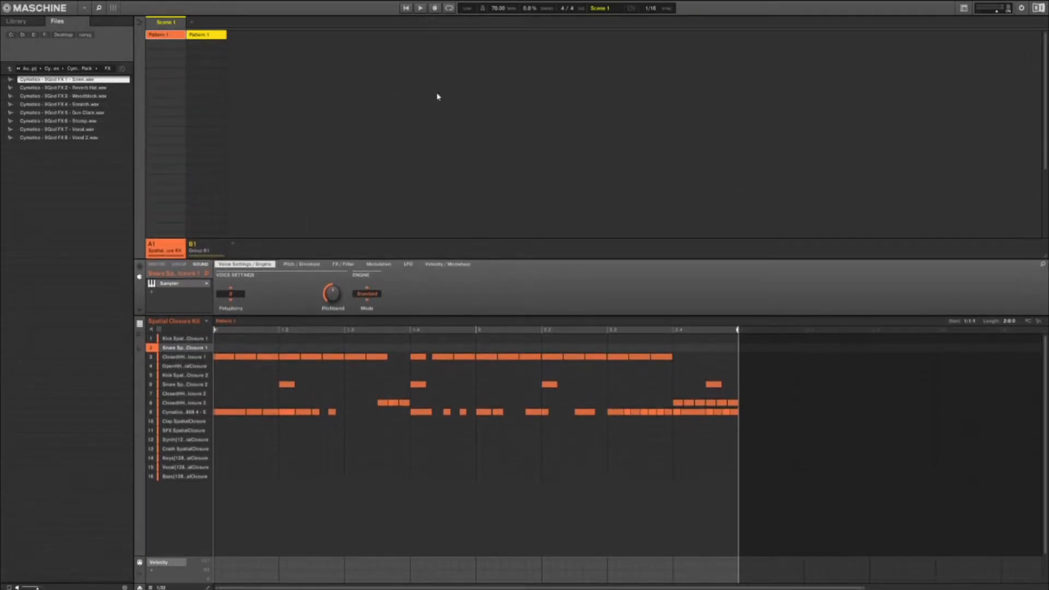
pyautogui.rightClick(175, 37)
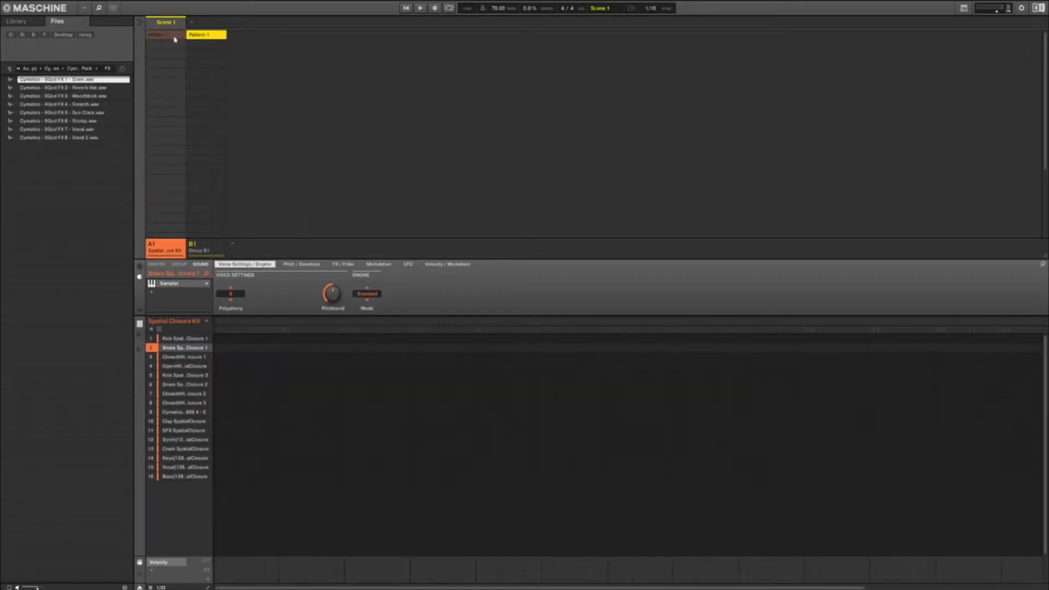
pyautogui.click(208, 37)
pyautogui.click(160, 36)
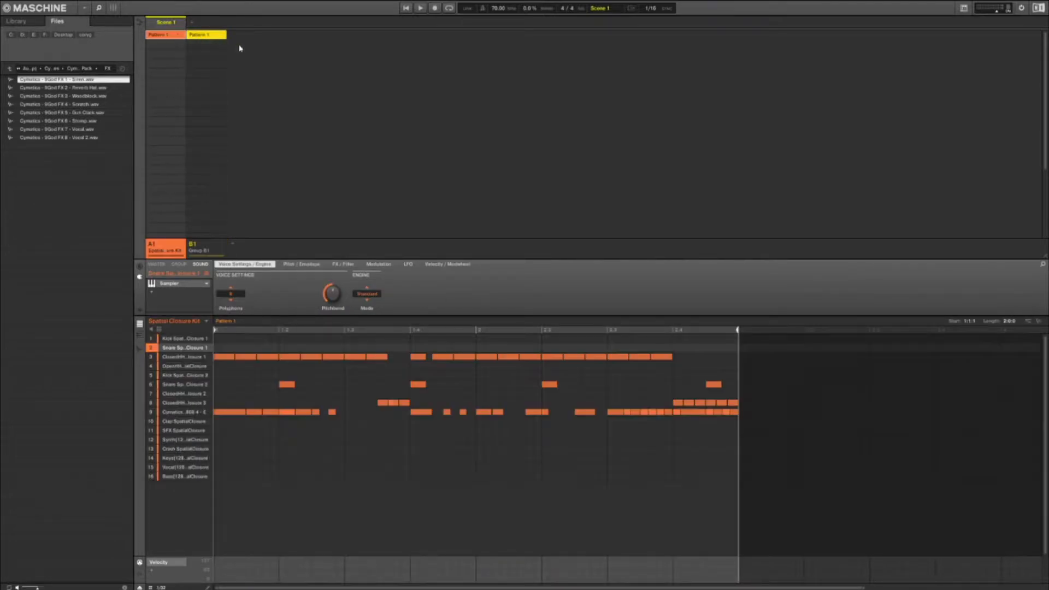
pyautogui.click(419, 8)
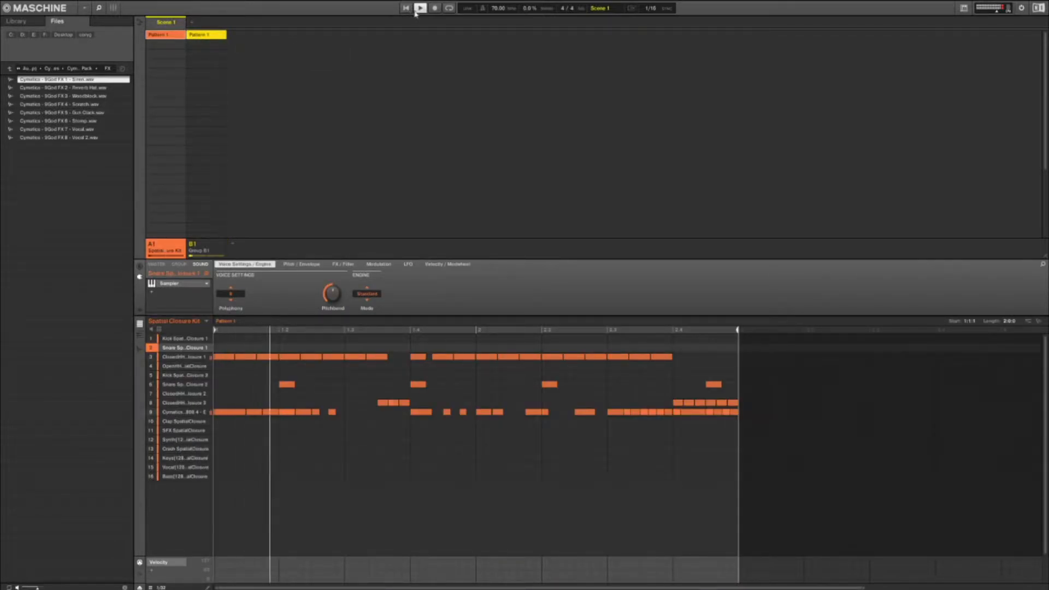
pyautogui.click(420, 8)
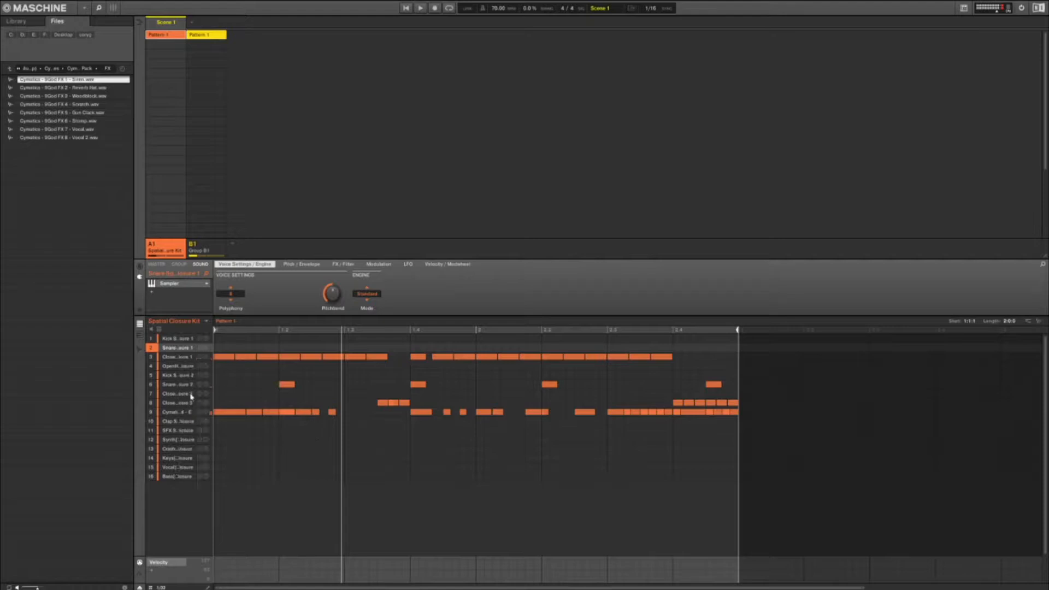
pyautogui.click(179, 413)
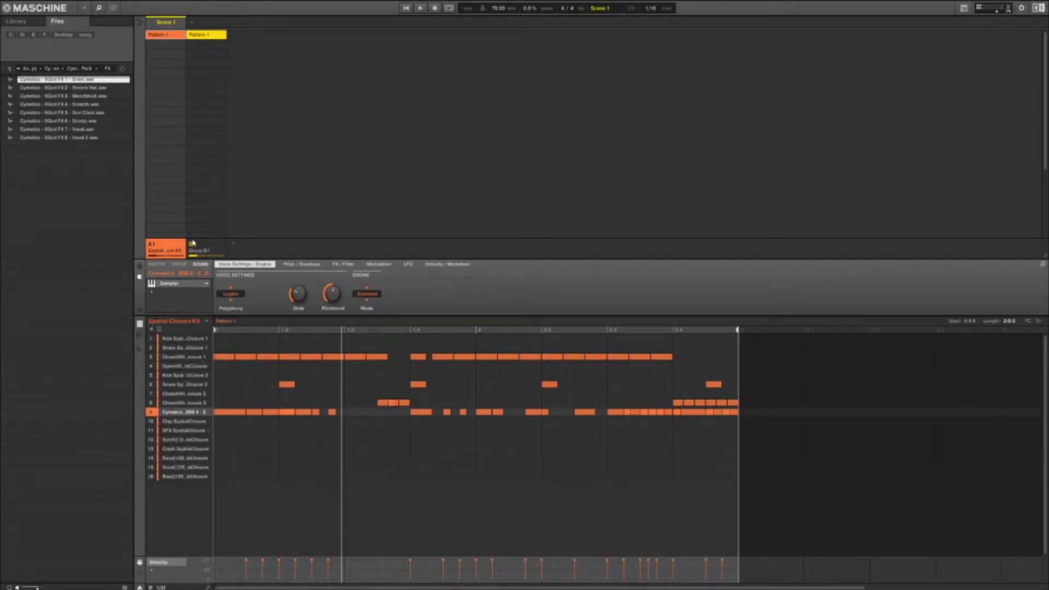
# Move the Spatial Closure Kit's Pattern 1 down to the second pattern slot
pyautogui.click(167, 37)
pyautogui.click(167, 36)
pyautogui.moveTo(167, 39); pyautogui.dragTo(168, 47)
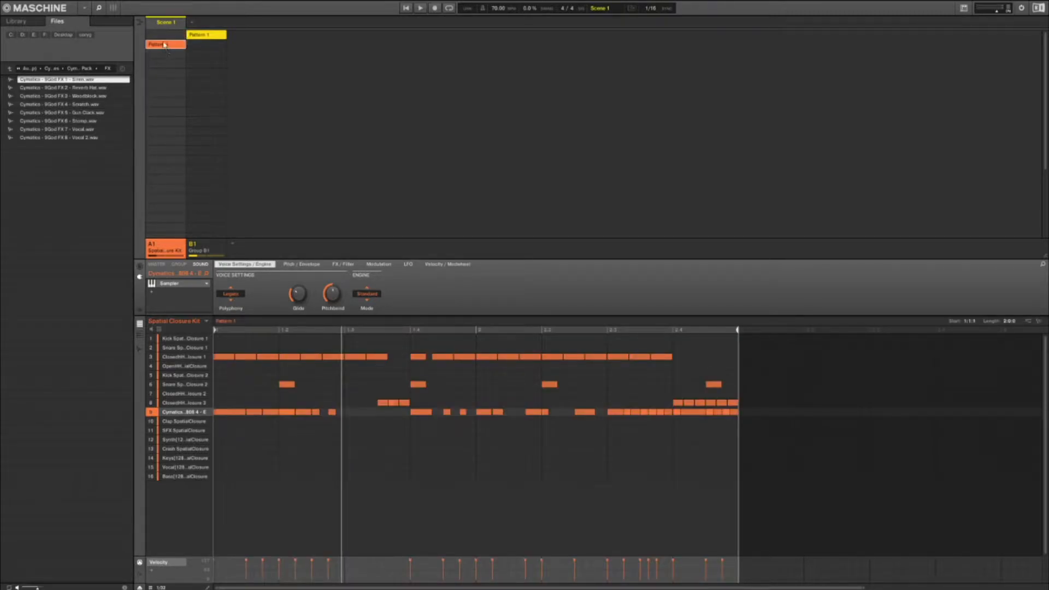
# Duplicate Group B1's Pattern 1 and reactivate the original in Scene 1, with the drum pattern in the third slot
pyautogui.click(199, 37)
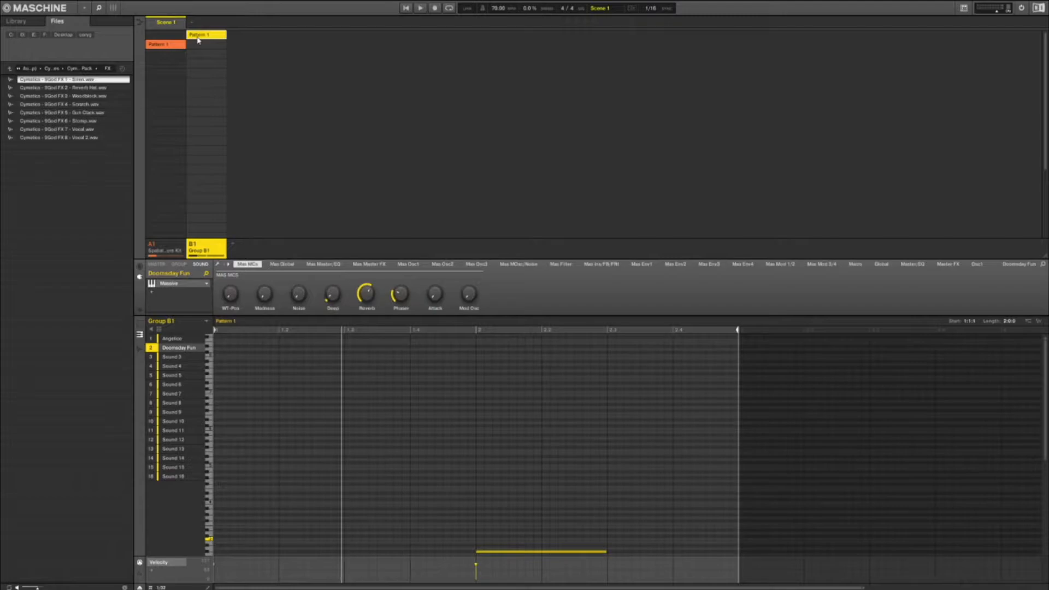
pyautogui.rightClick(204, 39)
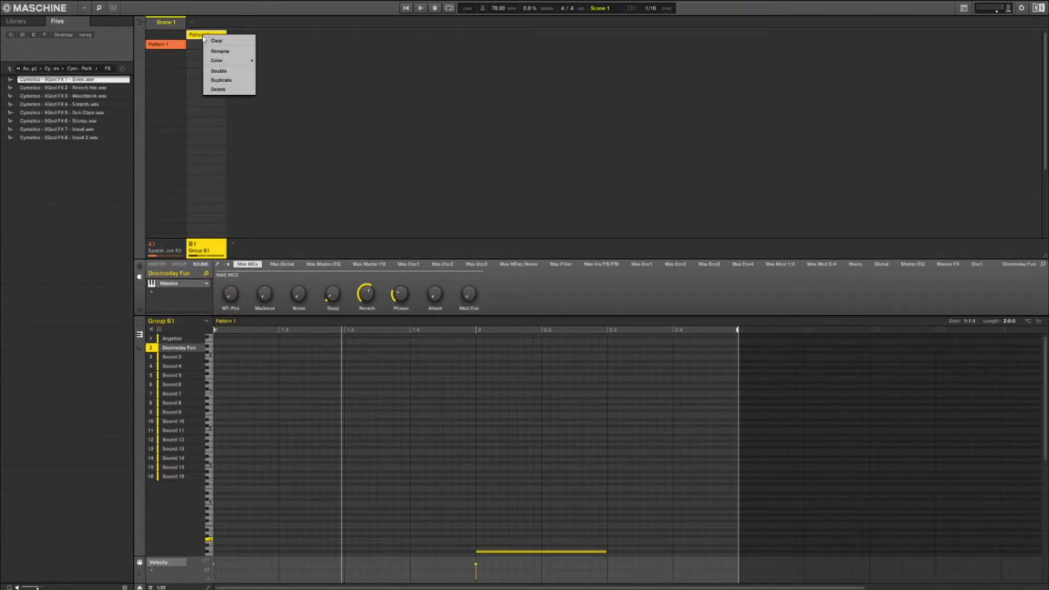
pyautogui.click(235, 80)
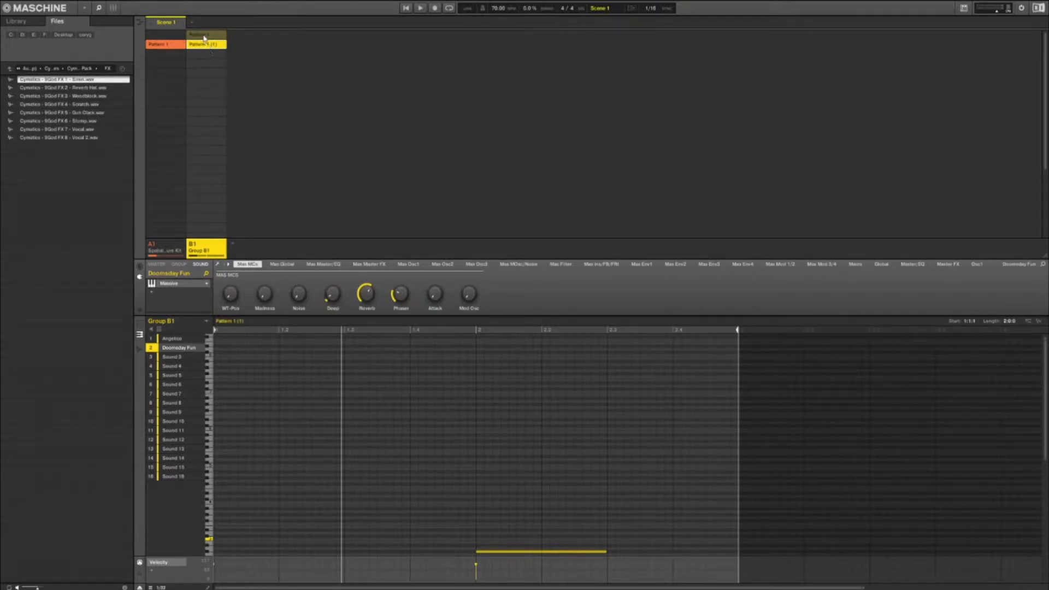
pyautogui.click(203, 35)
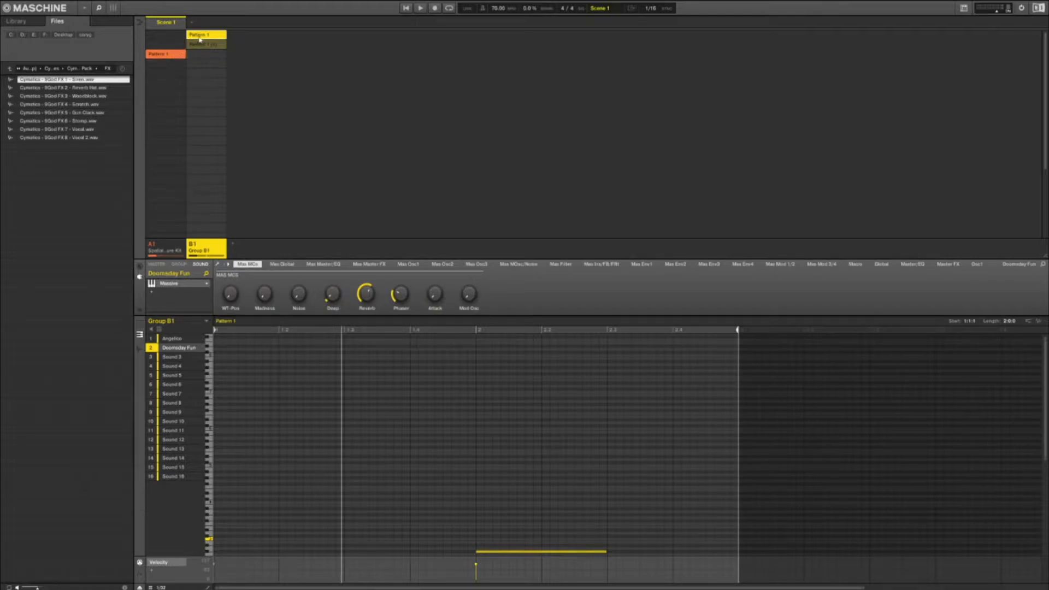
# Delete both Doomsday Fun notes from Group B1's original Pattern 1
pyautogui.scroll(-5, 393, 444)
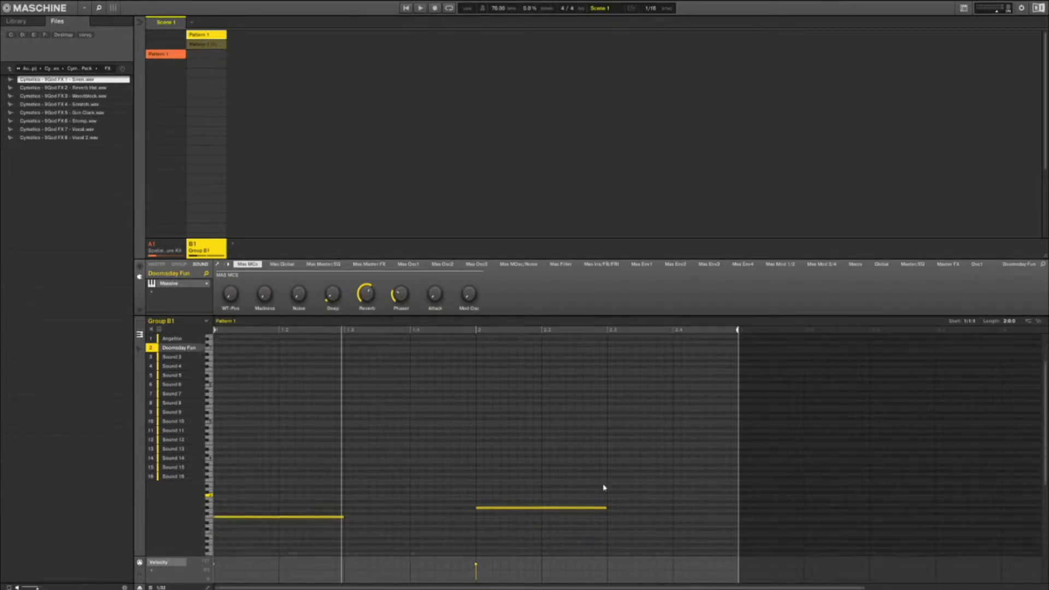
pyautogui.moveTo(568, 452); pyautogui.dragTo(214, 498)
pyautogui.press('Delete')
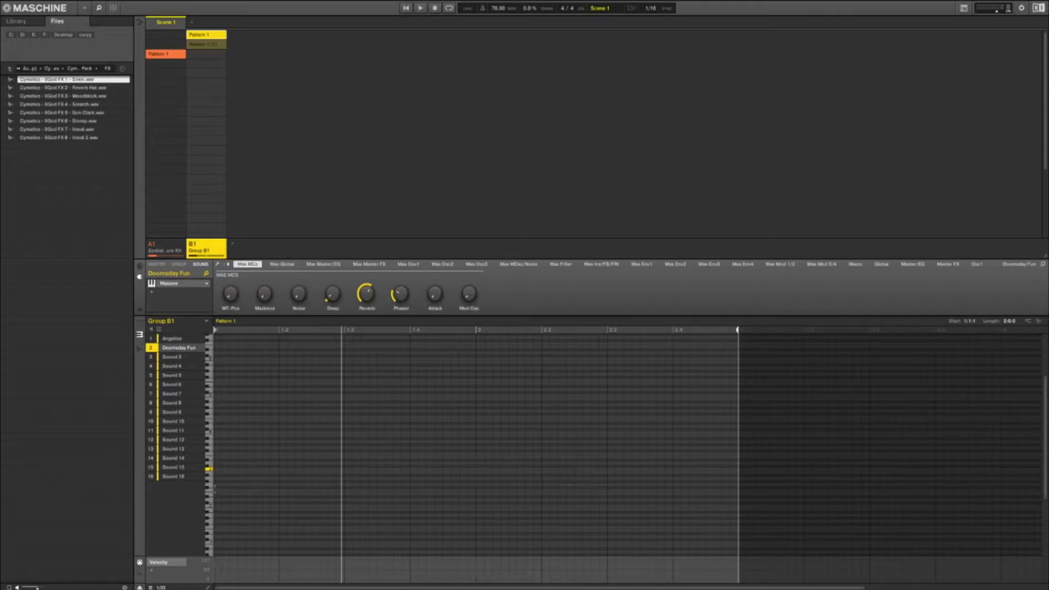
# Show the first sound of Group B1, switch off the drum kit's pattern in Scene 1, and play the scene
pyautogui.click(173, 339)
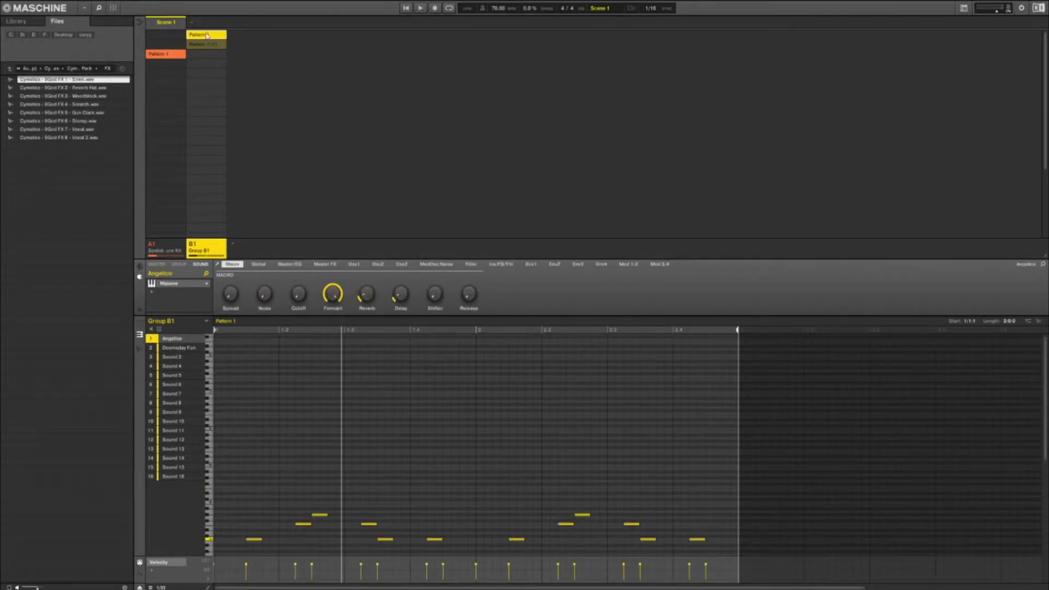
pyautogui.click(180, 54)
pyautogui.click(200, 36)
pyautogui.press('space')
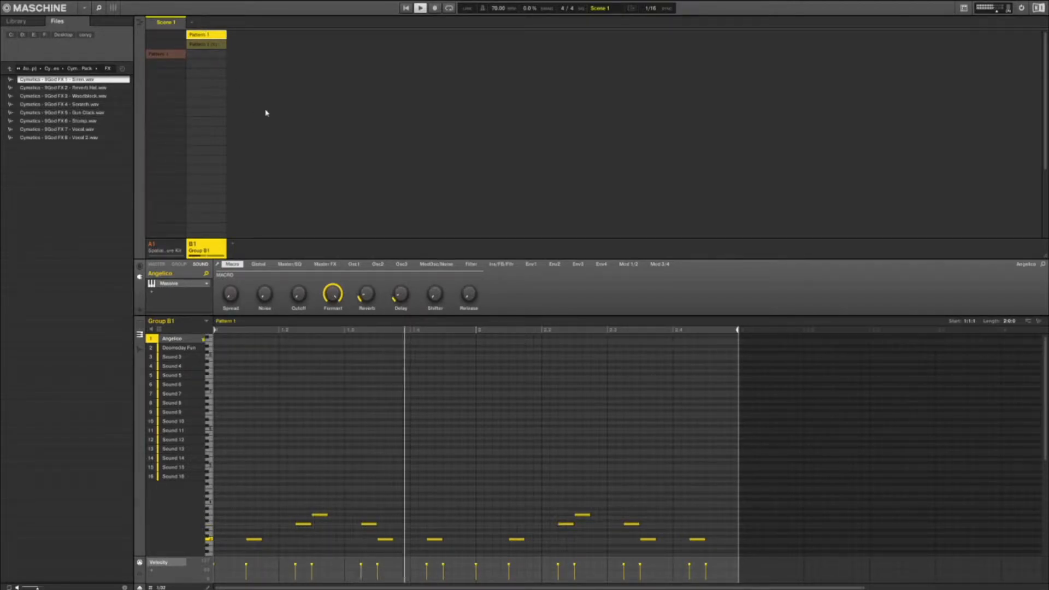
# Rename Scene 1 as Bells
pyautogui.rightClick(167, 23)
pyautogui.click(192, 59)
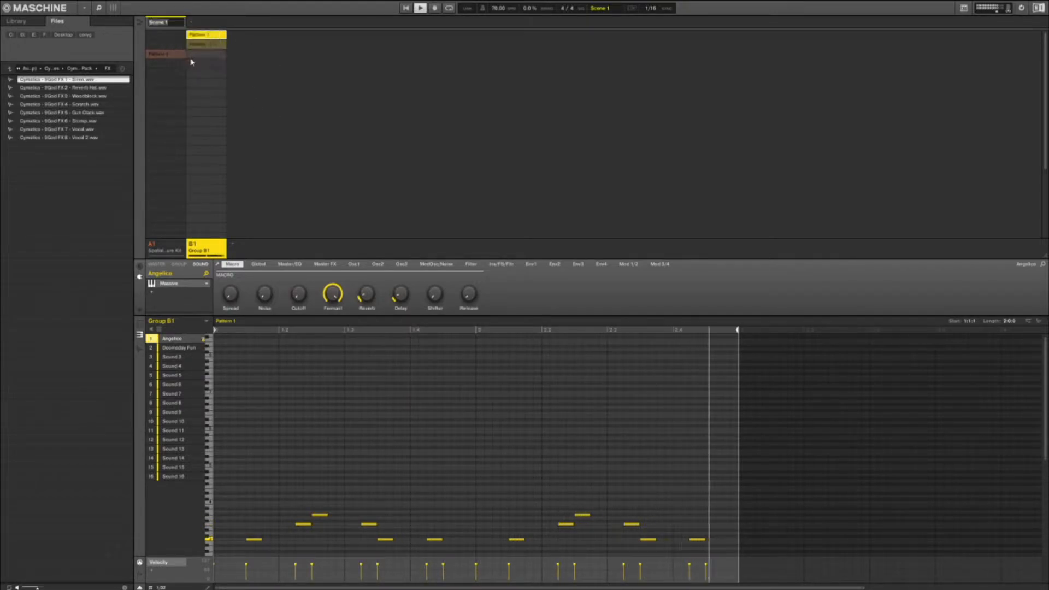
pyautogui.write('Bells')
pyautogui.press('Return')
# Switch to the song timeline, insert the Bells scene at bar 1, and play it back
pyautogui.click(139, 24)
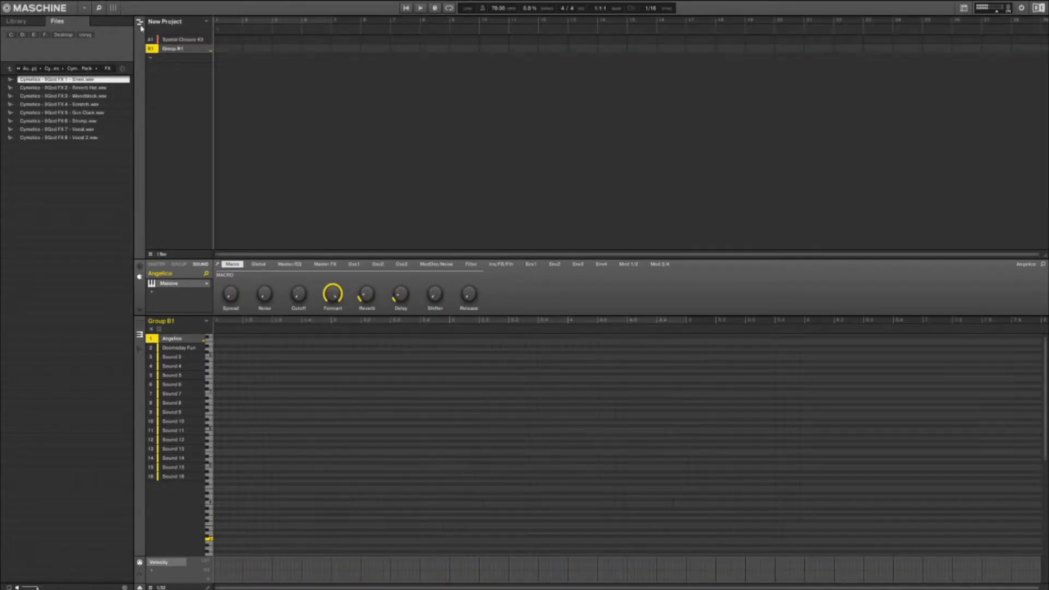
pyautogui.click(219, 29)
pyautogui.click(219, 32)
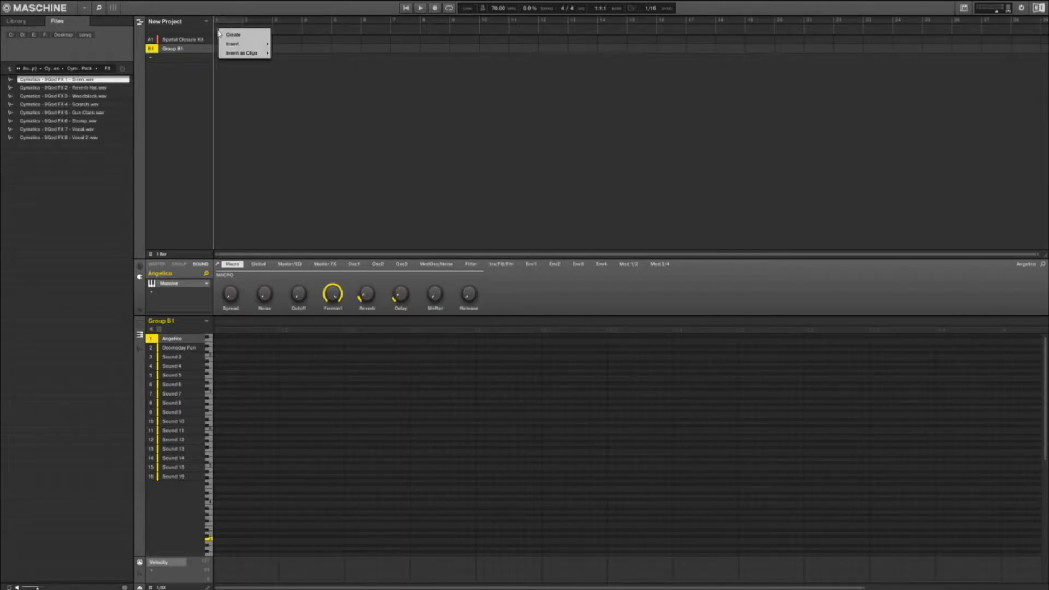
pyautogui.moveTo(245, 43)
pyautogui.click(283, 46)
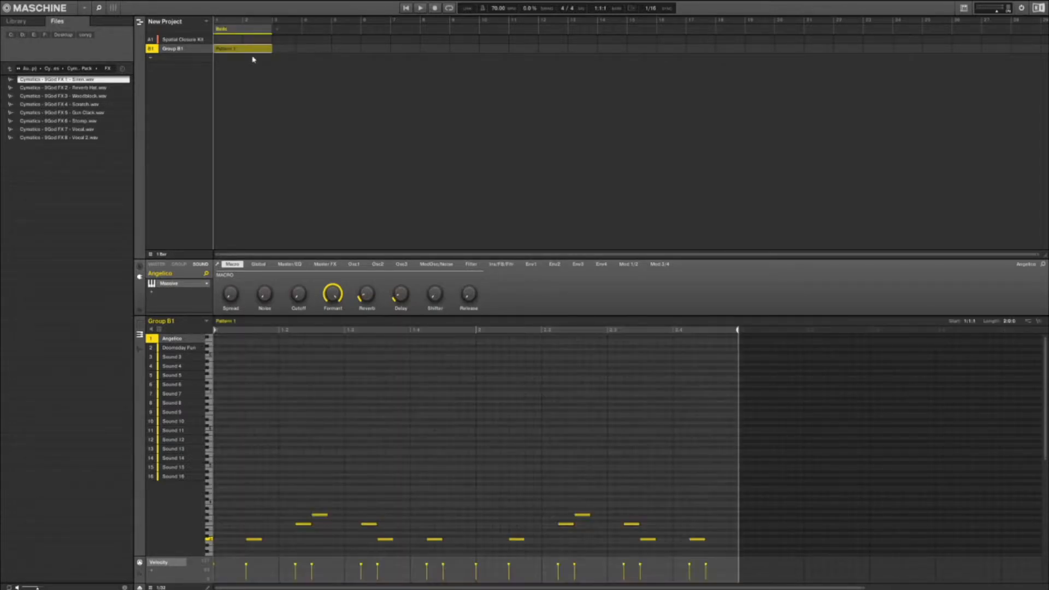
pyautogui.click(409, 7)
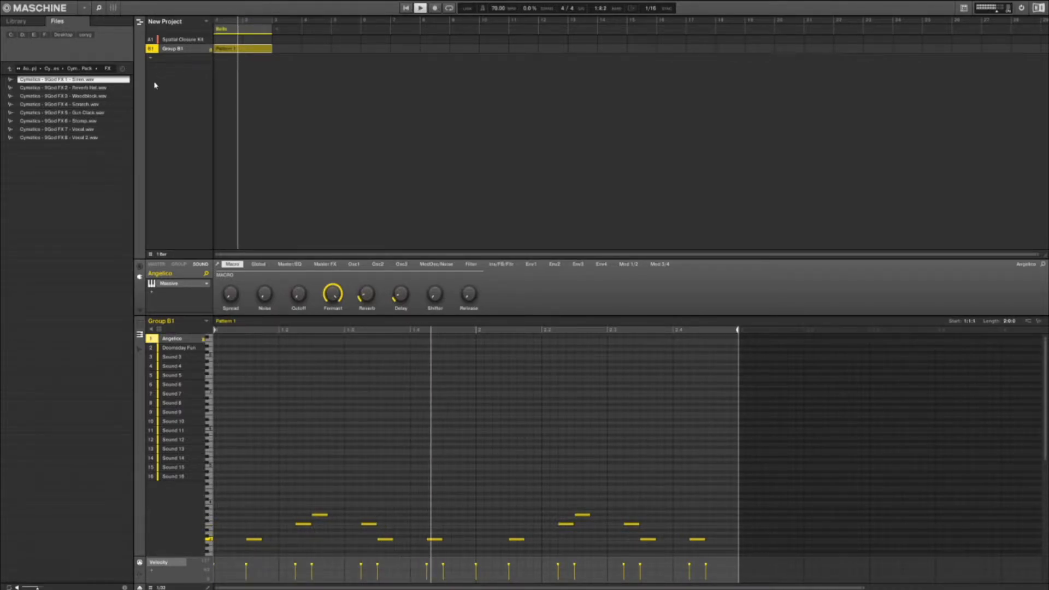
pyautogui.click(420, 9)
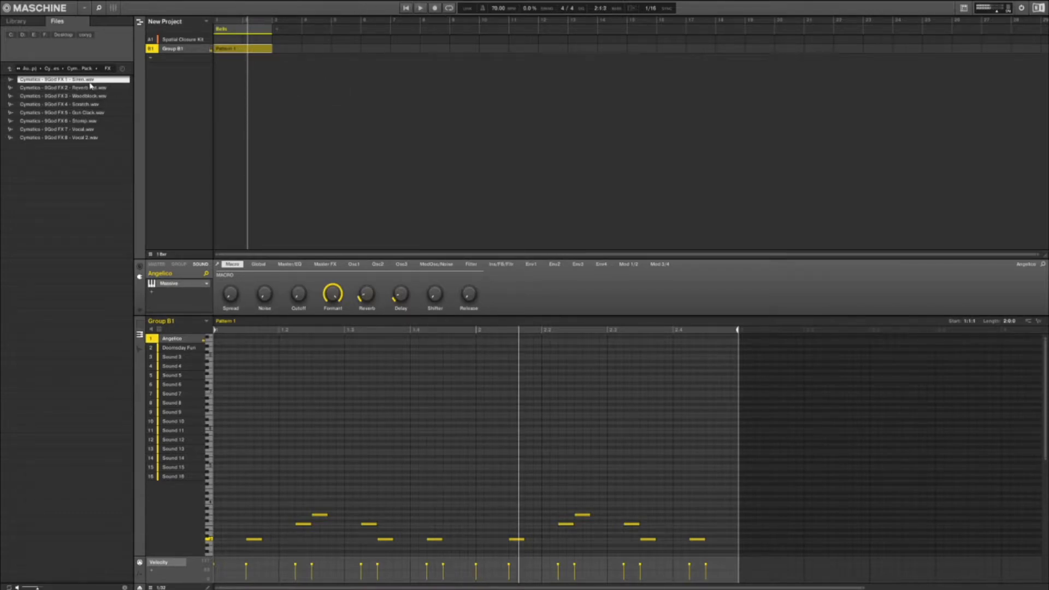
# Load the Cymatics FX 1 Siren sample into a new Group C1 and create a pattern for it in the Bells section
pyautogui.moveTo(223, 63); pyautogui.dragTo(208, 63)
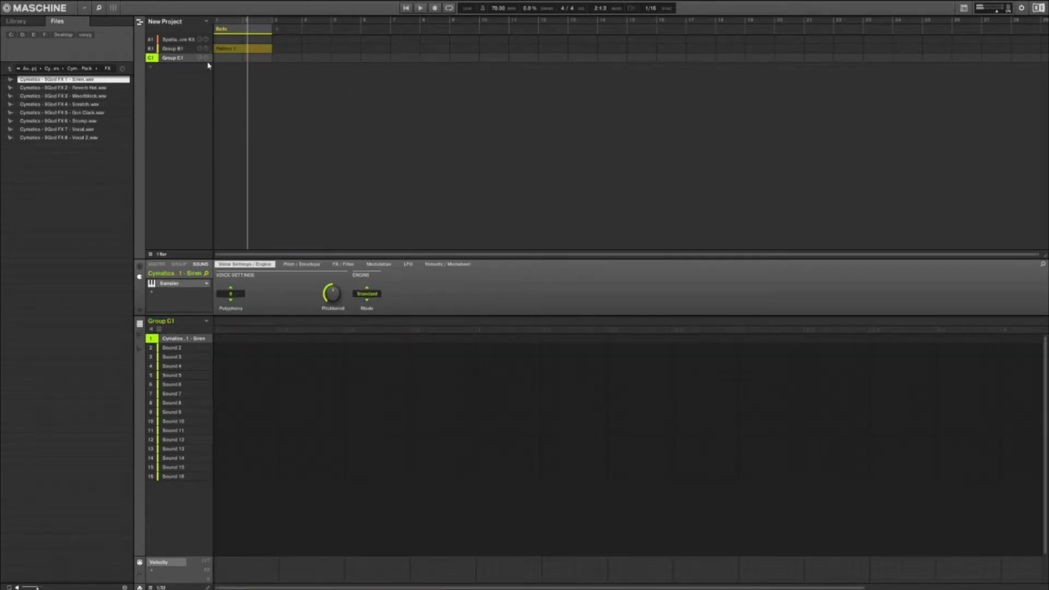
pyautogui.click(246, 59)
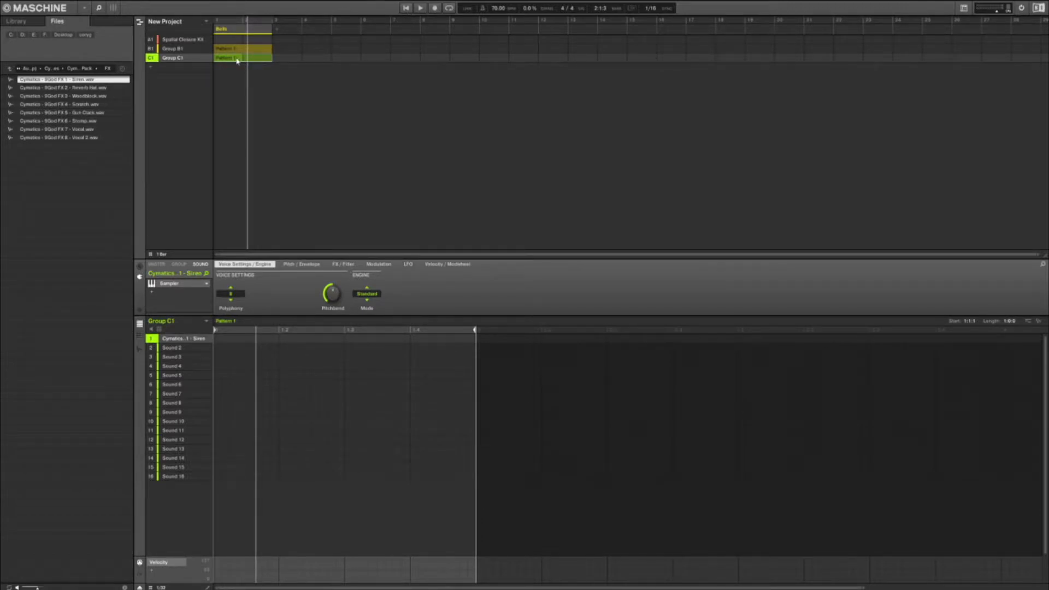
pyautogui.rightClick(275, 32)
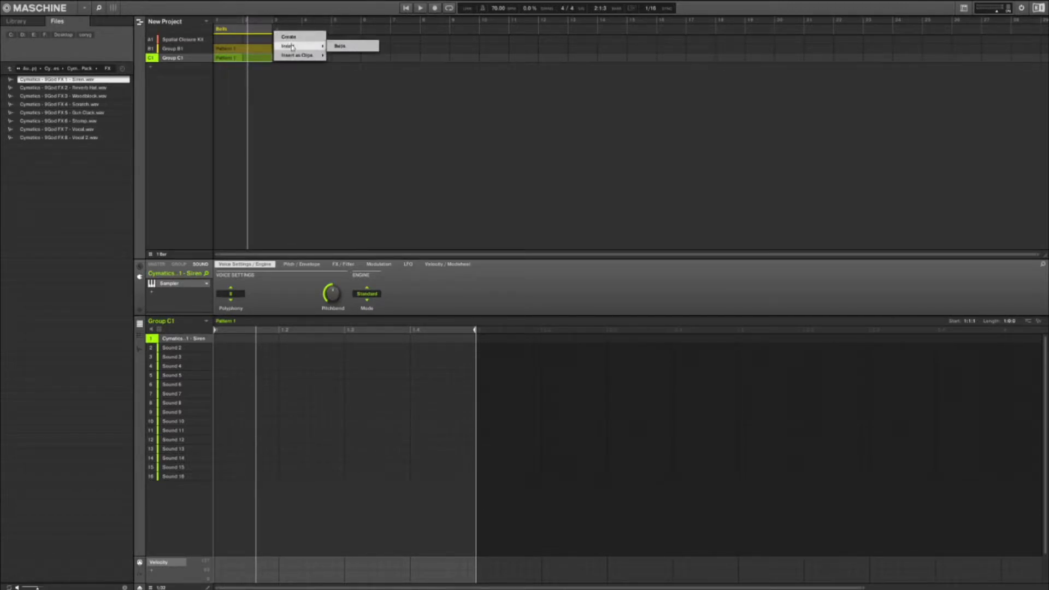
pyautogui.click(237, 81)
pyautogui.click(230, 60)
pyautogui.click(234, 66)
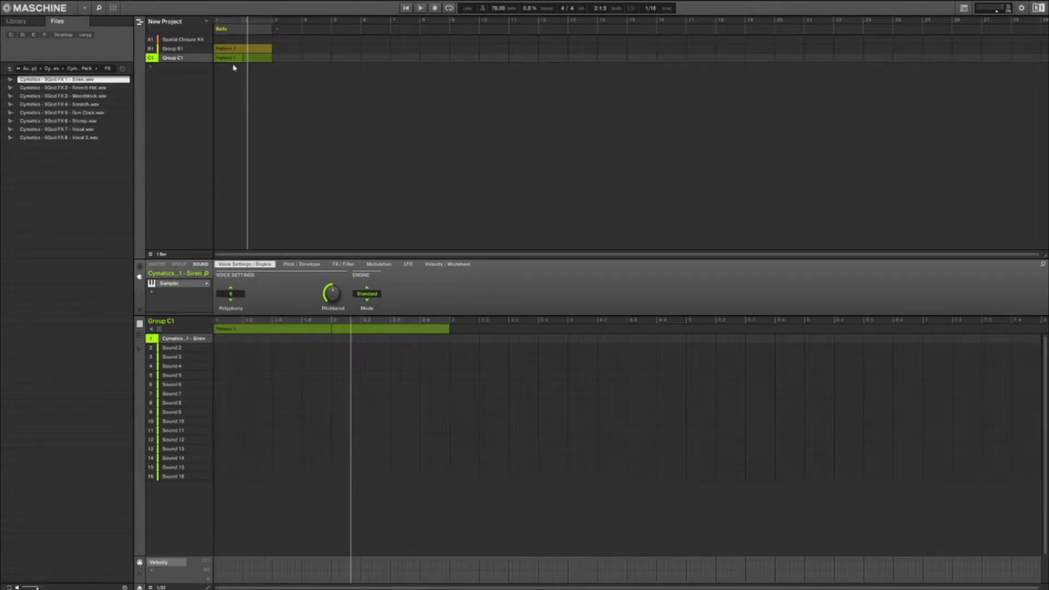
pyautogui.rightClick(231, 61)
pyautogui.click(290, 49)
# Insert a second Bells section at bar 3 of the song timeline
pyautogui.rightClick(278, 31)
pyautogui.moveTo(295, 45)
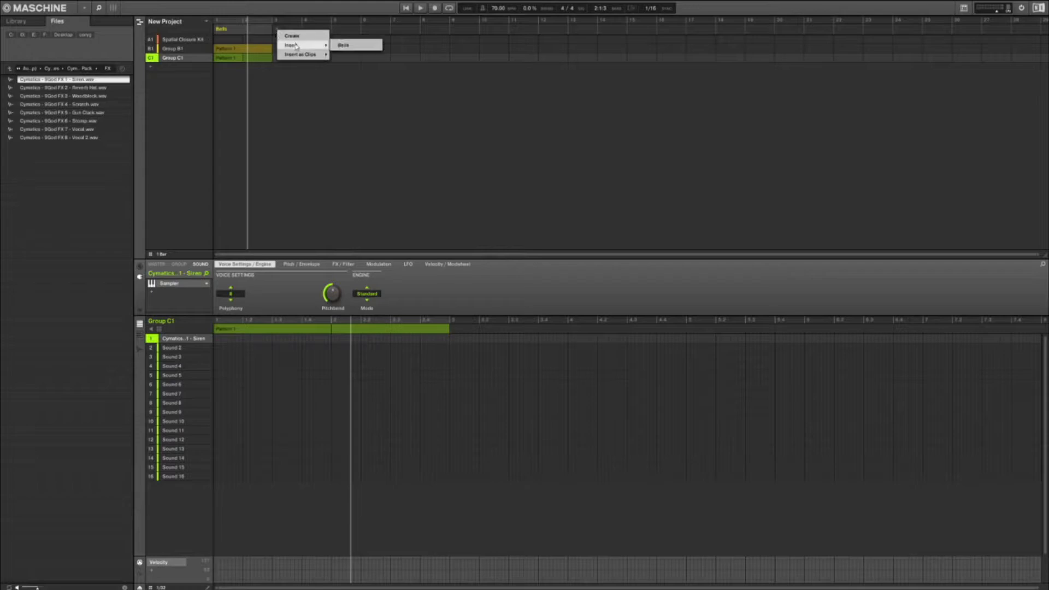
pyautogui.click(342, 45)
# Add a one-bar clip to Group C1 at bar 3 and lengthen its Siren note to fill the clip
pyautogui.click(253, 59)
pyautogui.doubleClick(235, 58)
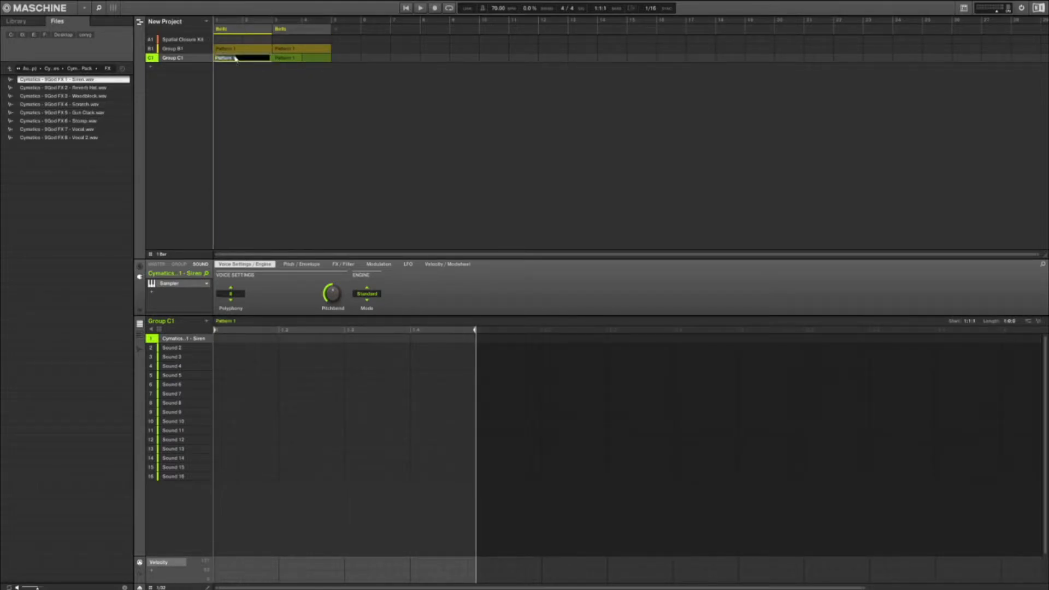
pyautogui.click(253, 59)
pyautogui.click(287, 58)
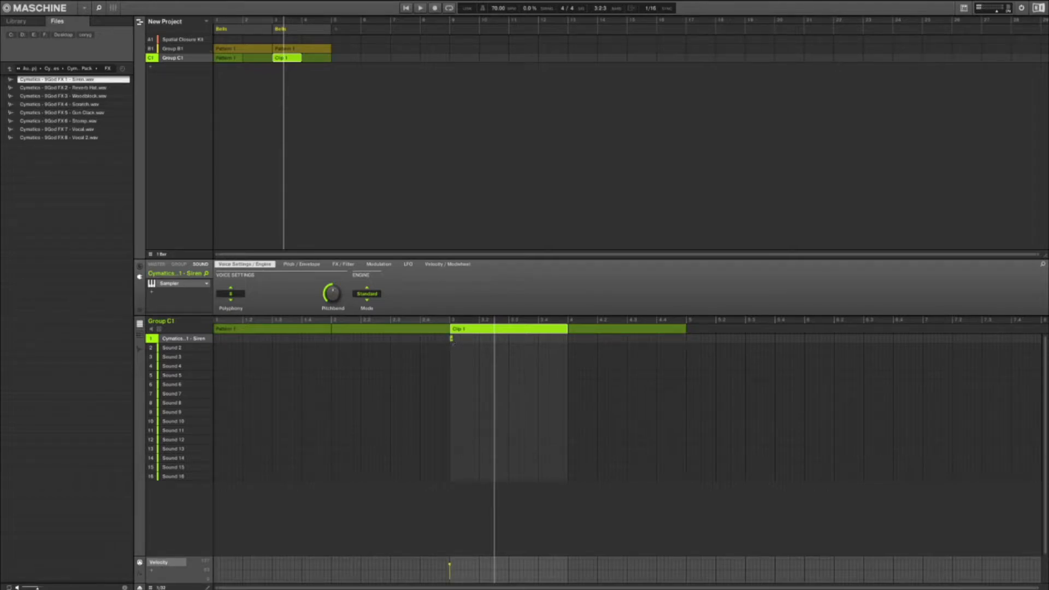
pyautogui.moveTo(451, 338); pyautogui.dragTo(567, 345)
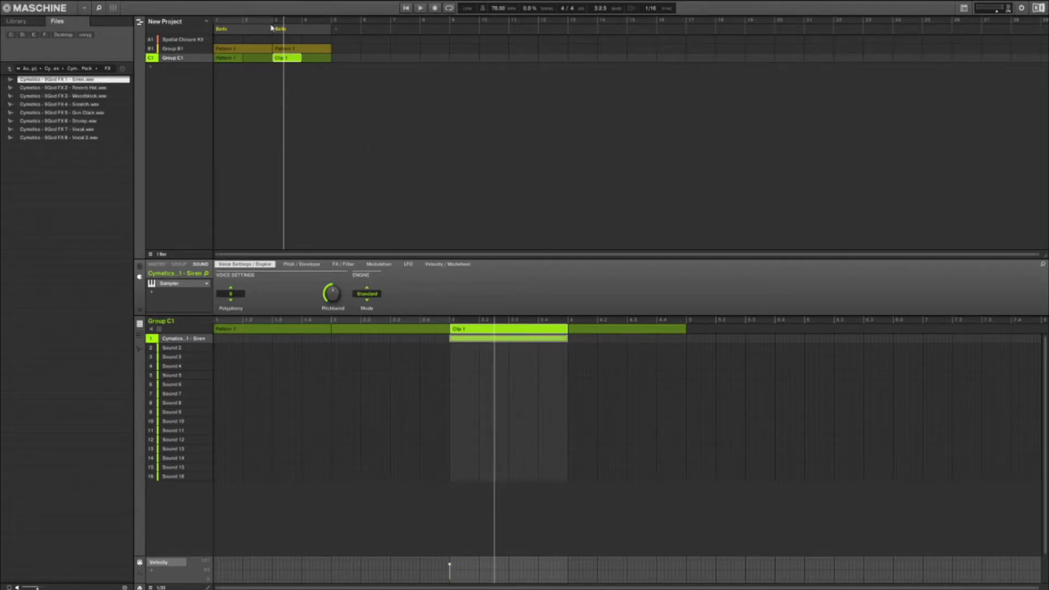
# Play the song from bar 2 and move Group C1's siren clip to bar 4
pyautogui.click(246, 23)
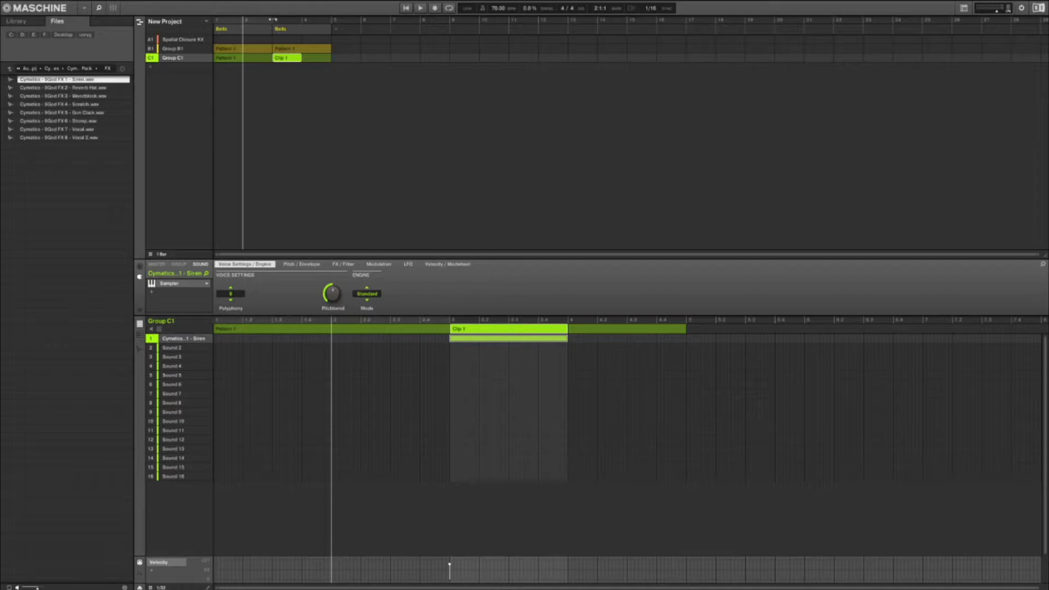
pyautogui.press('space')
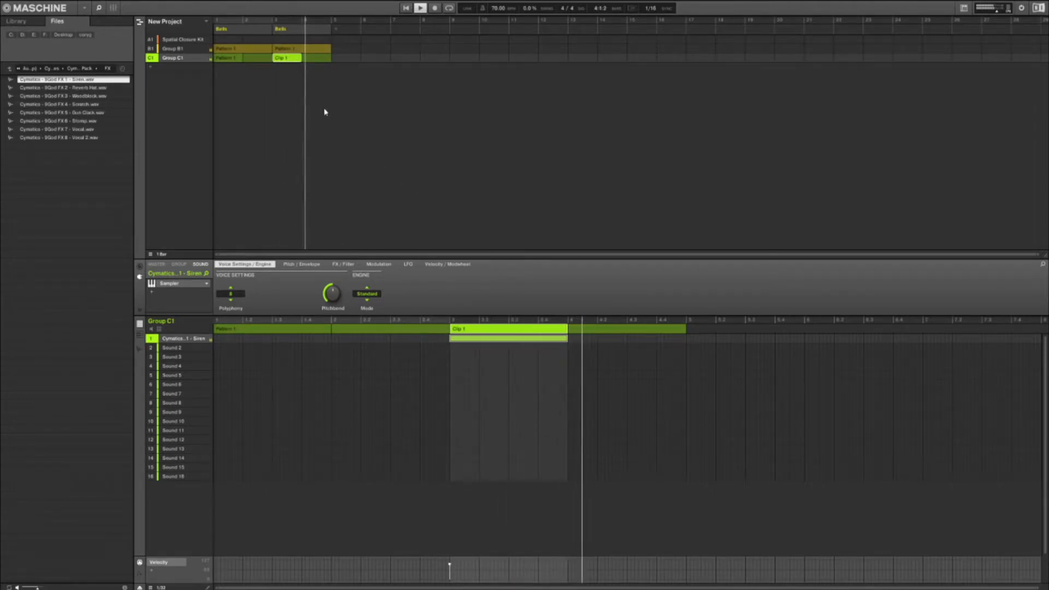
pyautogui.moveTo(296, 58); pyautogui.dragTo(326, 58)
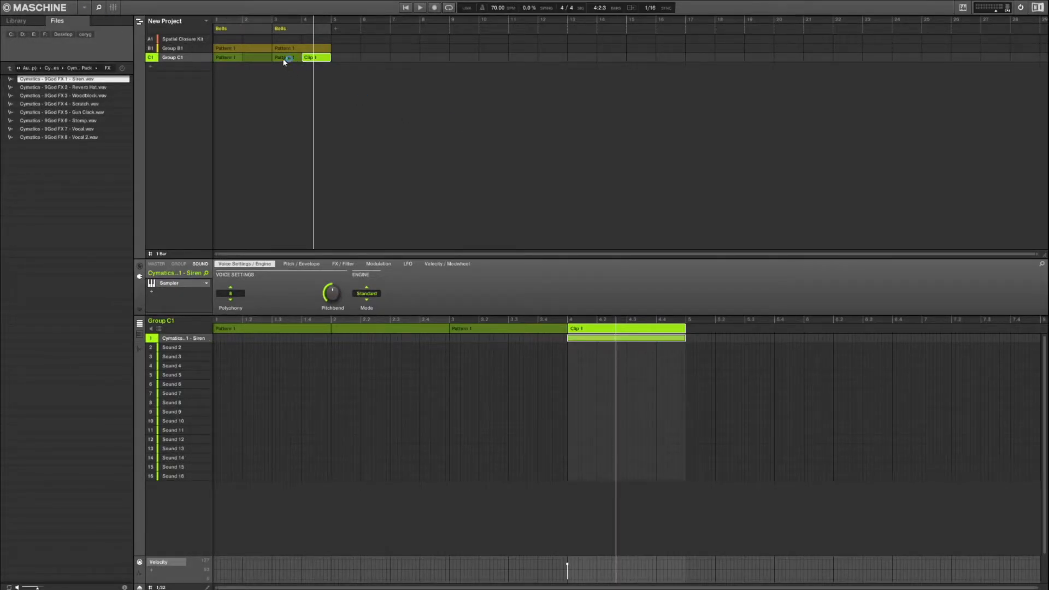
# Play the arrangement from bar 1 through the siren clip at bar 4 and stop playback
pyautogui.click(217, 21)
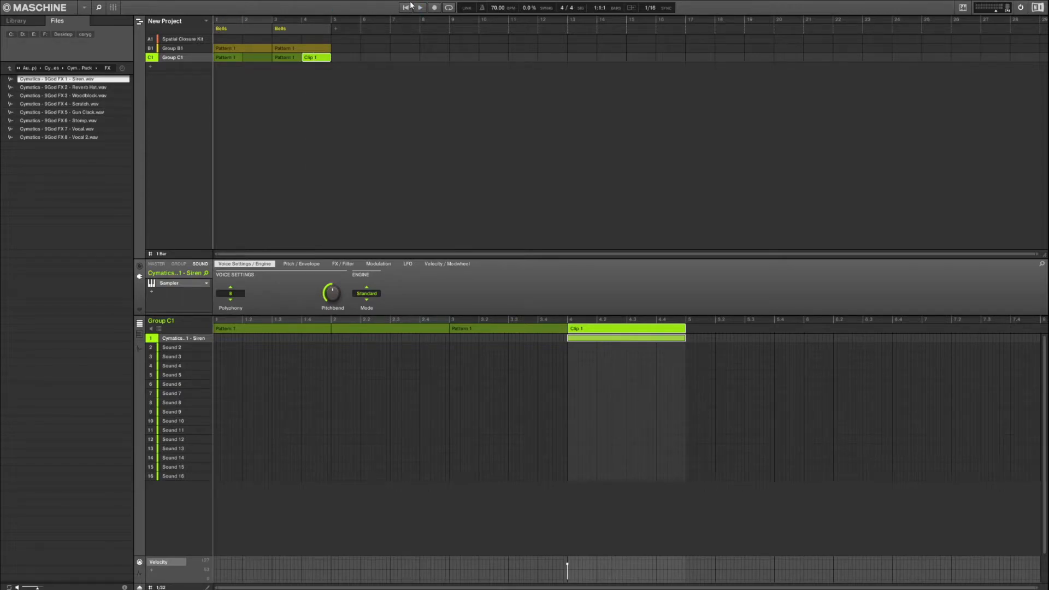
pyautogui.click(403, 8)
pyautogui.click(406, 9)
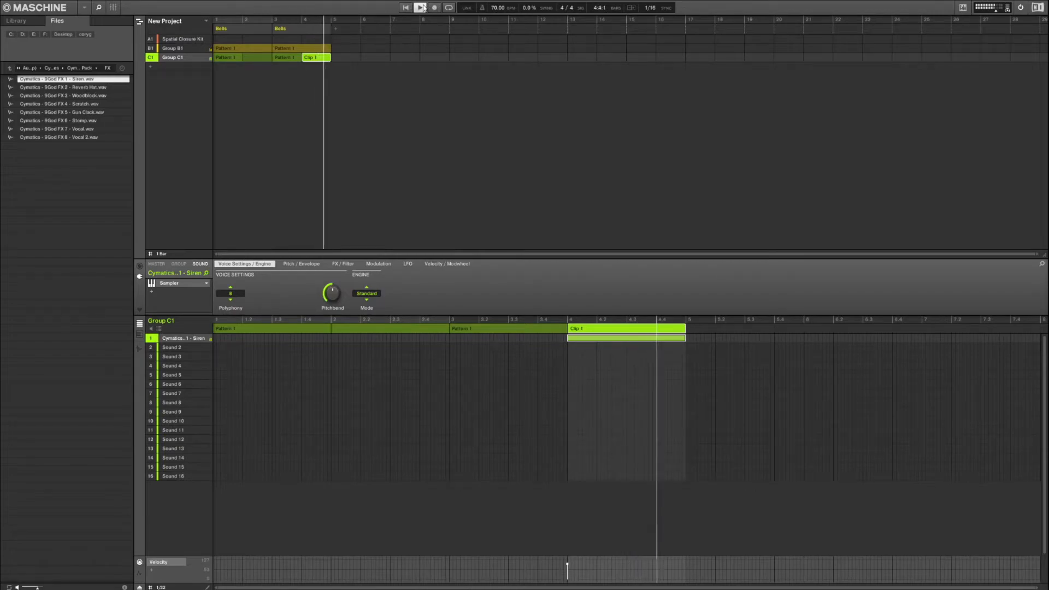
pyautogui.click(420, 8)
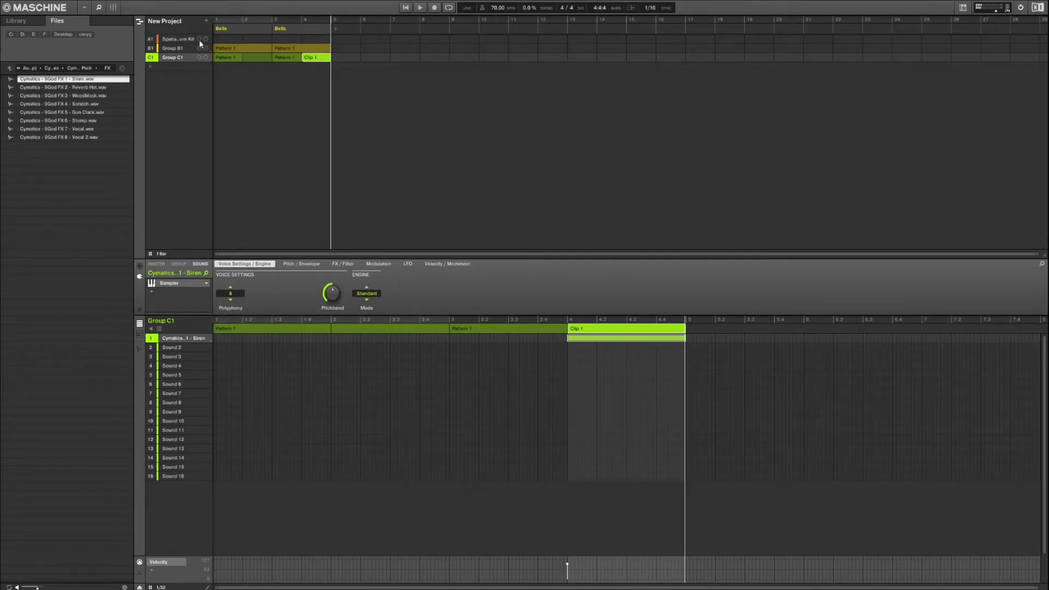
# Create a new scene, assign Group B1's Pattern 1 (1) to it, and show the Doomsday Fun notes
pyautogui.click(139, 21)
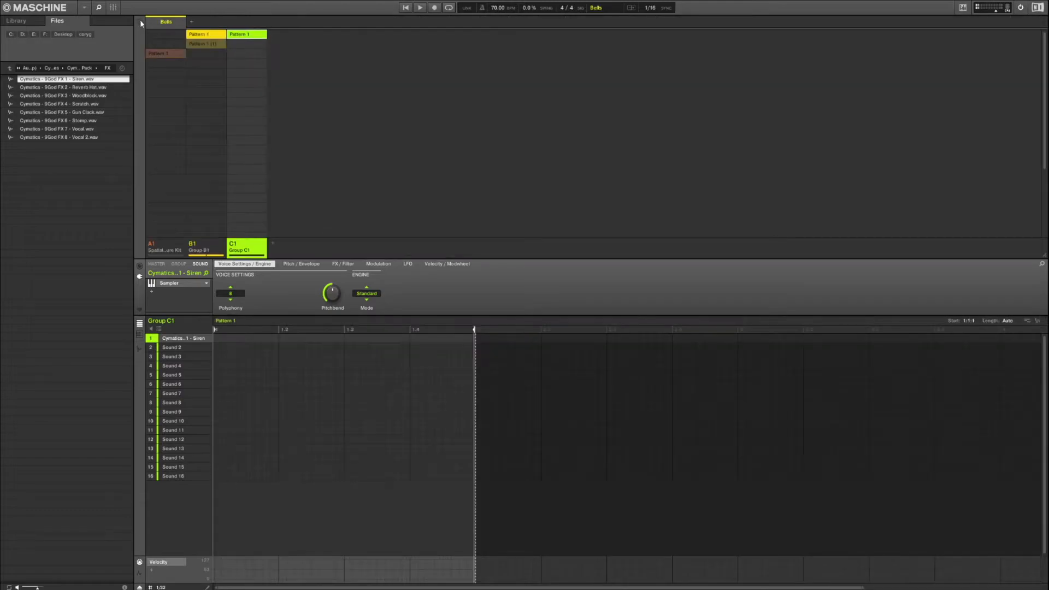
pyautogui.click(192, 24)
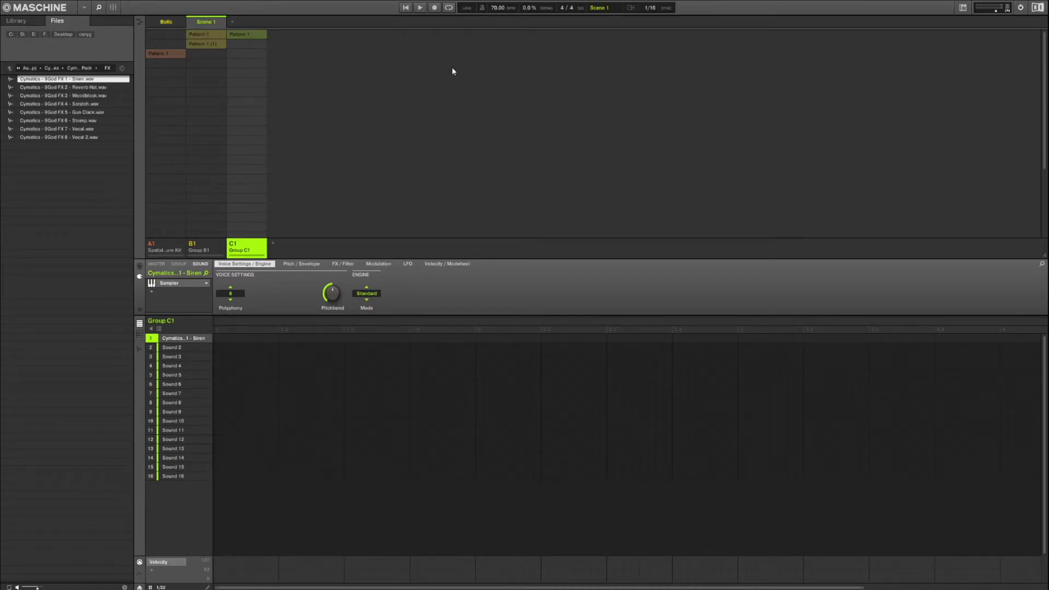
pyautogui.click(211, 44)
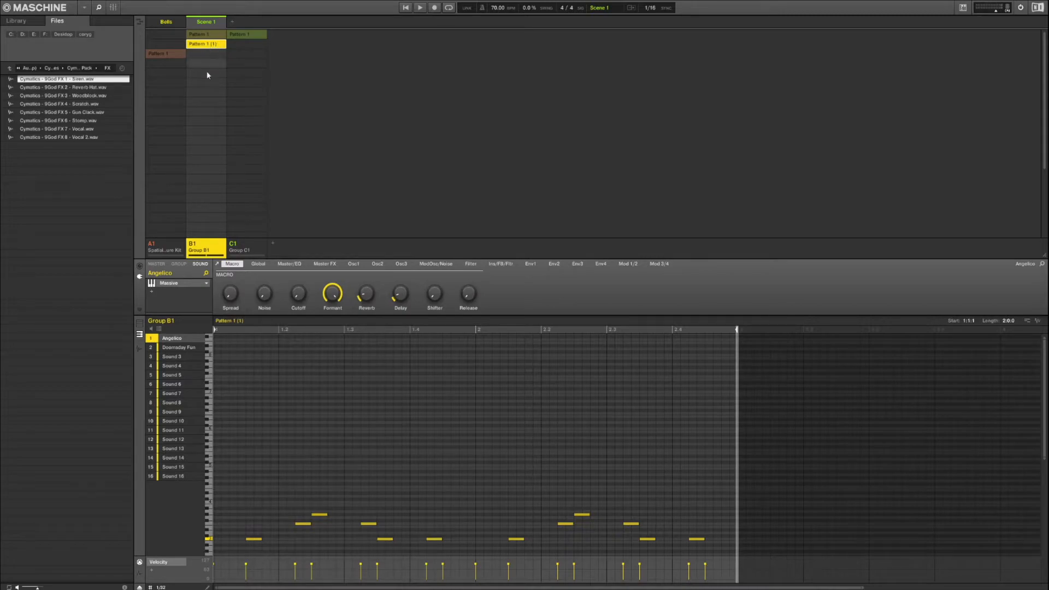
pyautogui.click(179, 348)
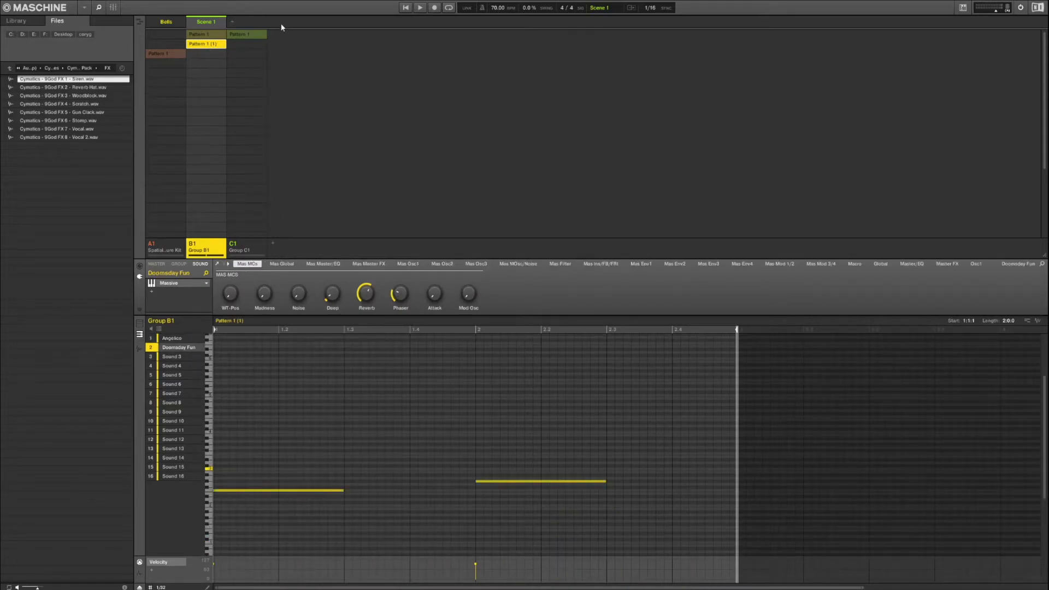
# Duplicate Group A1's drum pattern, move the copy up to the Pattern 1 (1) row, and compare the Bells scene with Scene 1
pyautogui.rightClick(171, 53)
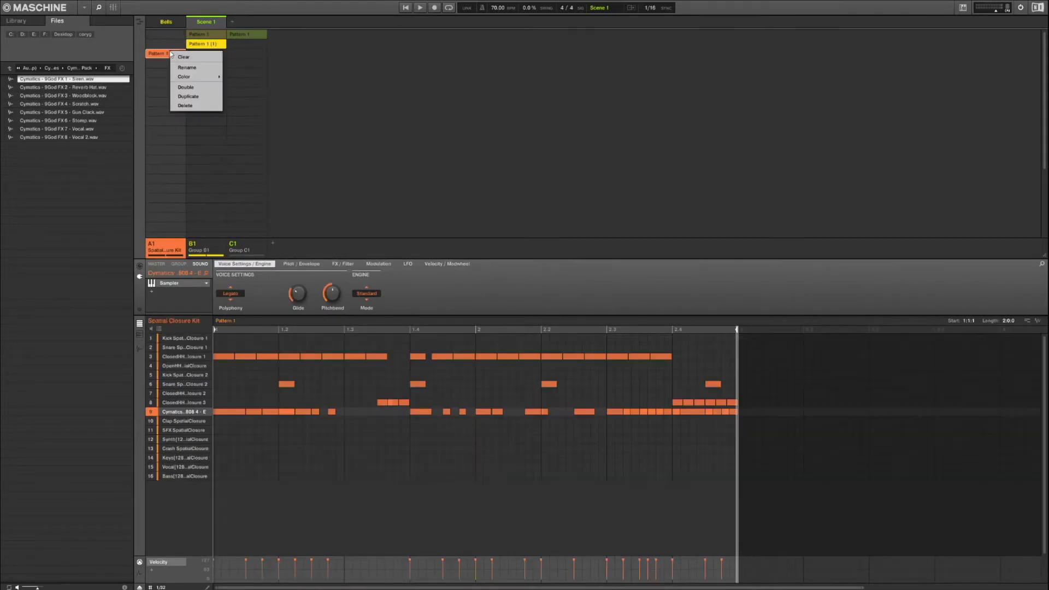
pyautogui.click(188, 96)
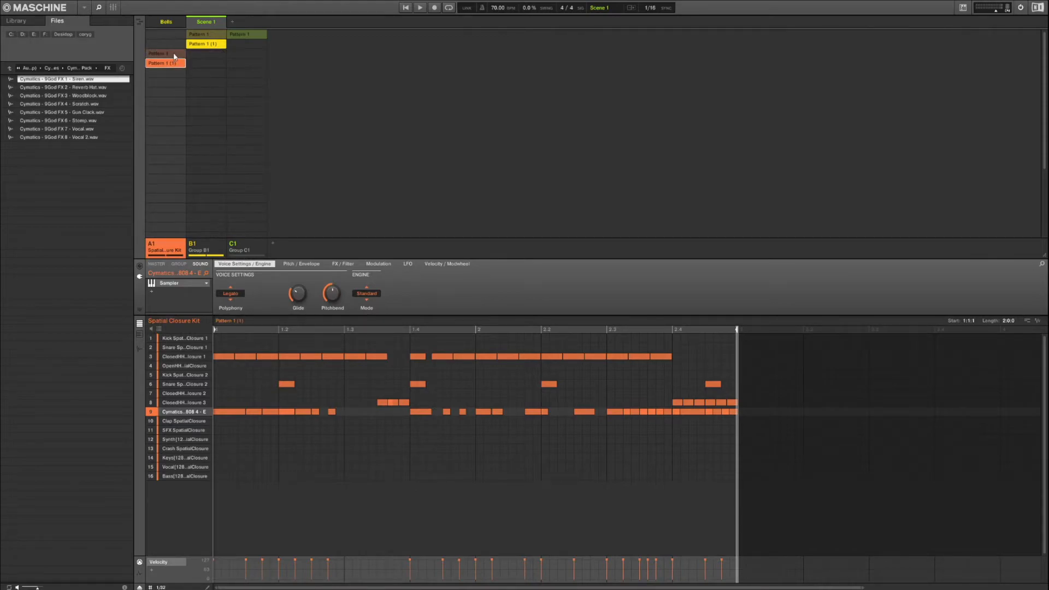
pyautogui.moveTo(174, 64); pyautogui.dragTo(172, 48)
pyautogui.click(159, 23)
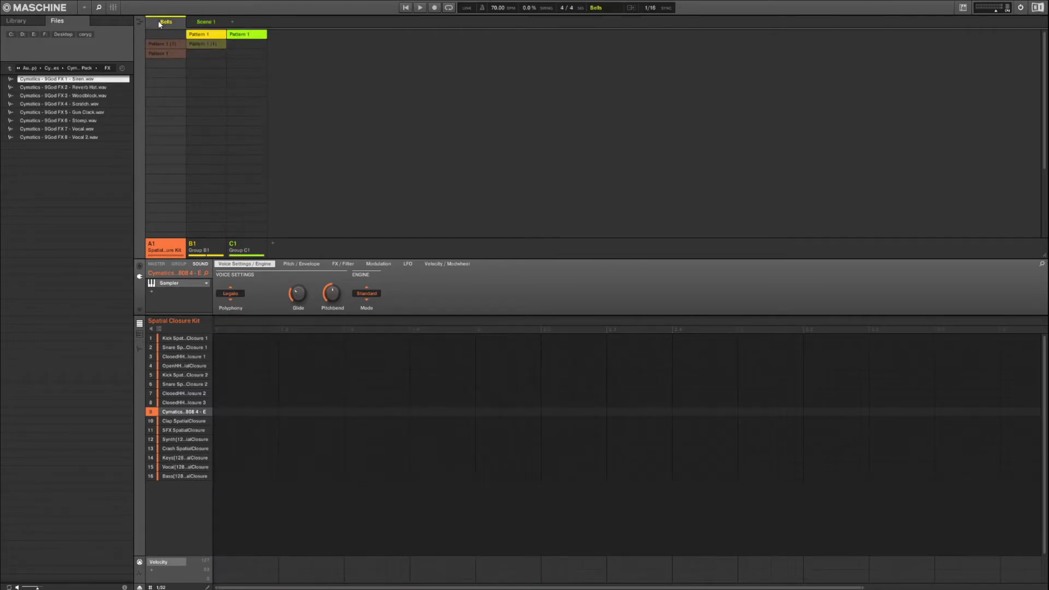
pyautogui.click(205, 22)
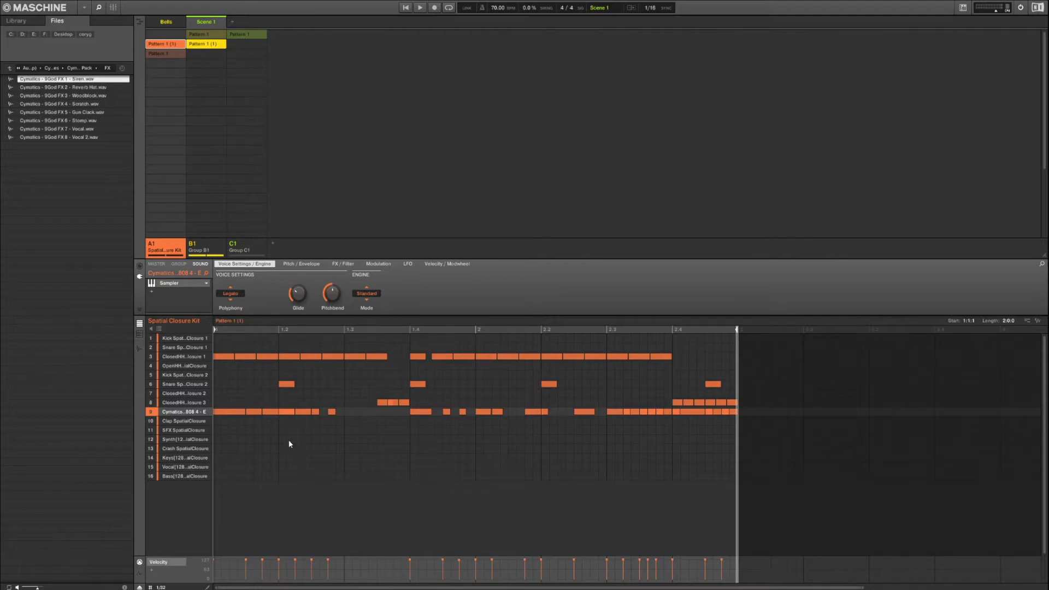
# Delete all the Cymatics 808 notes from the duplicated drum pattern in Scene 1
pyautogui.moveTo(185, 361)
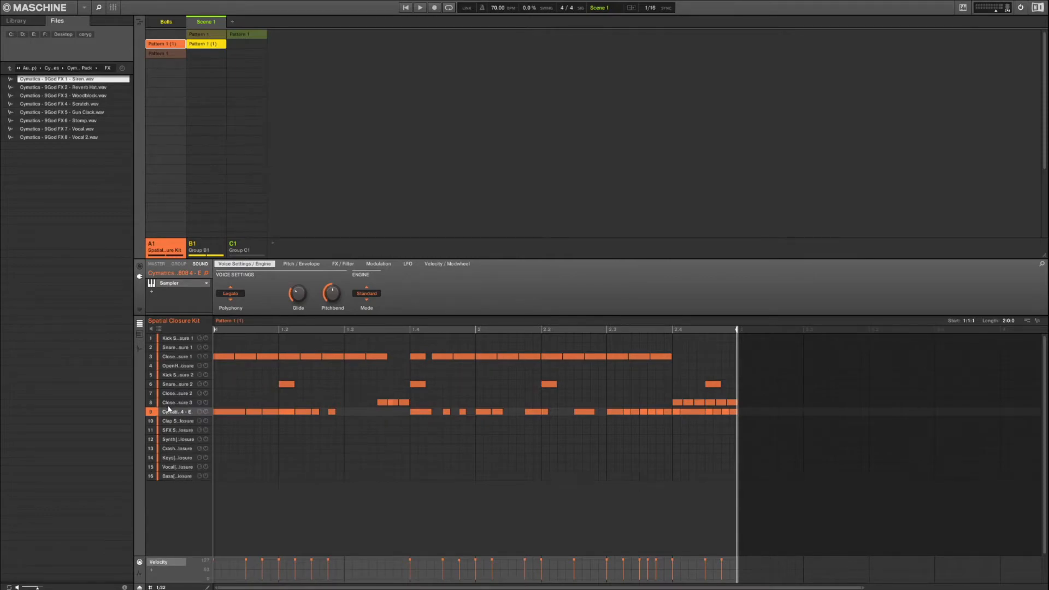
pyautogui.moveTo(234, 405); pyautogui.dragTo(338, 429)
pyautogui.moveTo(734, 417); pyautogui.dragTo(217, 422)
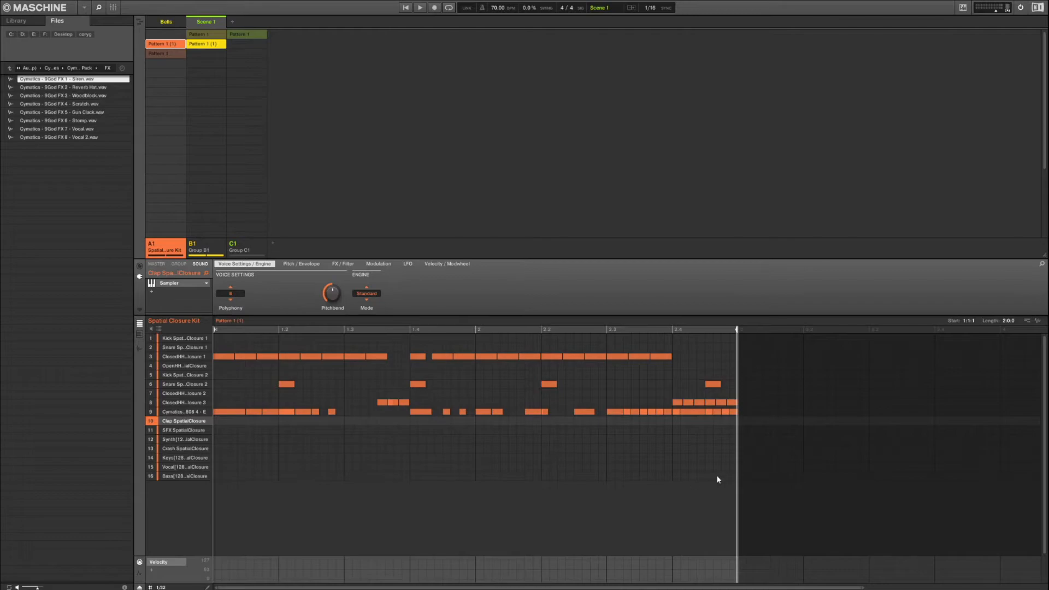
pyautogui.moveTo(733, 417); pyautogui.dragTo(214, 410)
pyautogui.press('Delete')
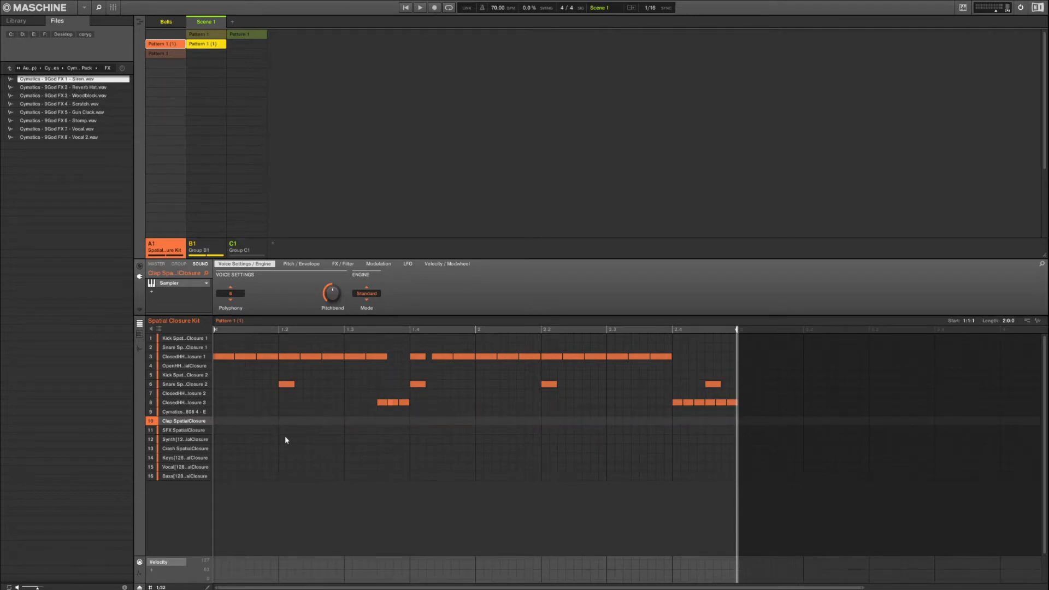
# Create another scene containing Group B1's Pattern 1 (1) and Group A1's original Pattern 1
pyautogui.click(233, 22)
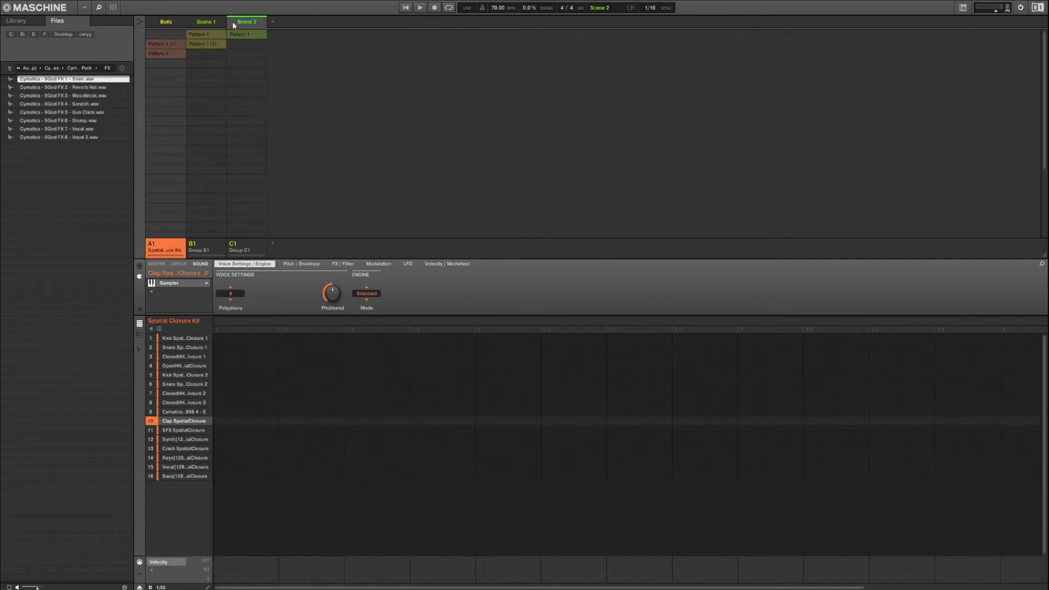
pyautogui.click(205, 44)
pyautogui.click(174, 53)
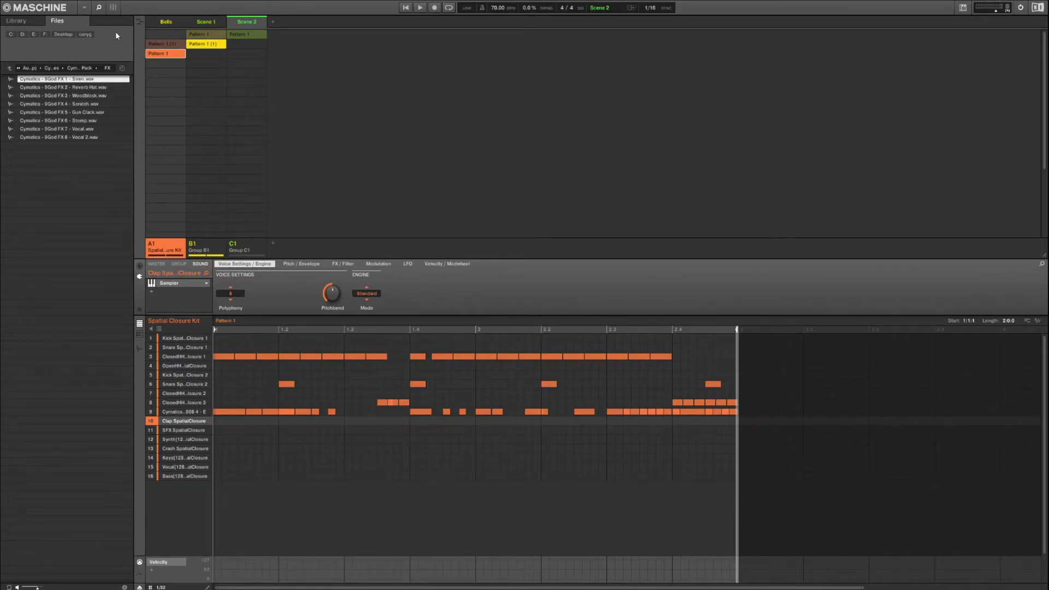
# Insert Scene 1 on the song timeline at bar 5 and extend its section to bar 9
pyautogui.click(140, 22)
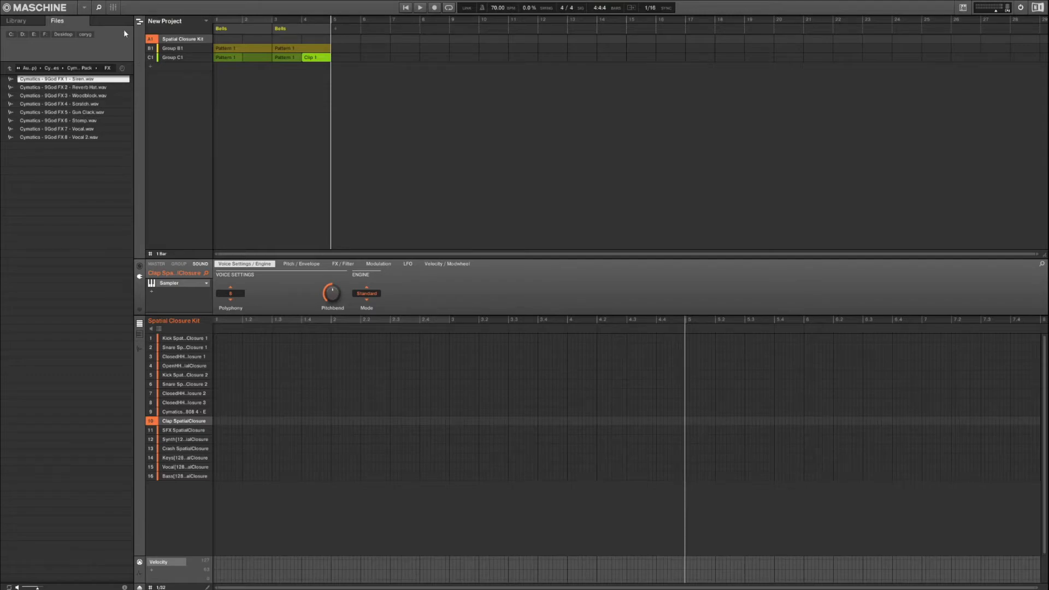
pyautogui.click(335, 27)
pyautogui.moveTo(356, 42)
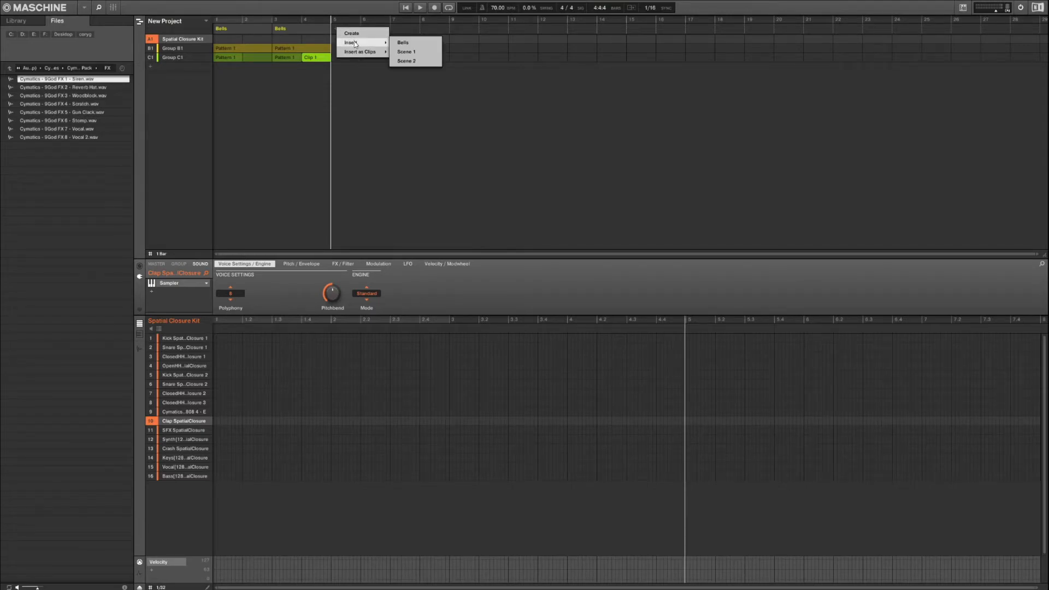
pyautogui.click(407, 52)
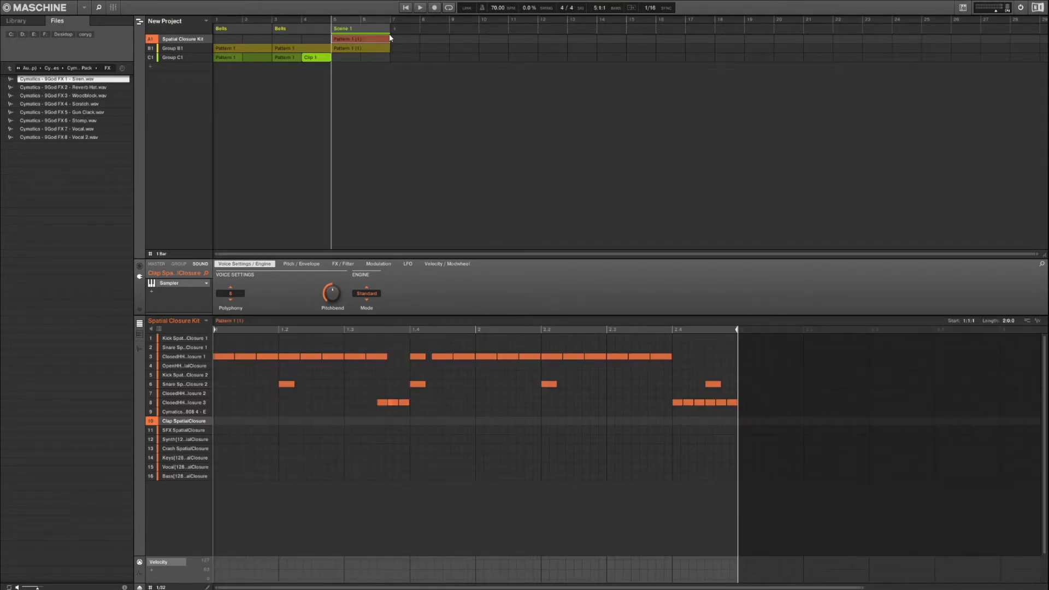
pyautogui.moveTo(388, 29); pyautogui.dragTo(727, 37)
pyautogui.moveTo(392, 35); pyautogui.dragTo(438, 28)
# Insert Scene 2 on the song timeline at bar 9 and extend its section to bar 25
pyautogui.click(453, 28)
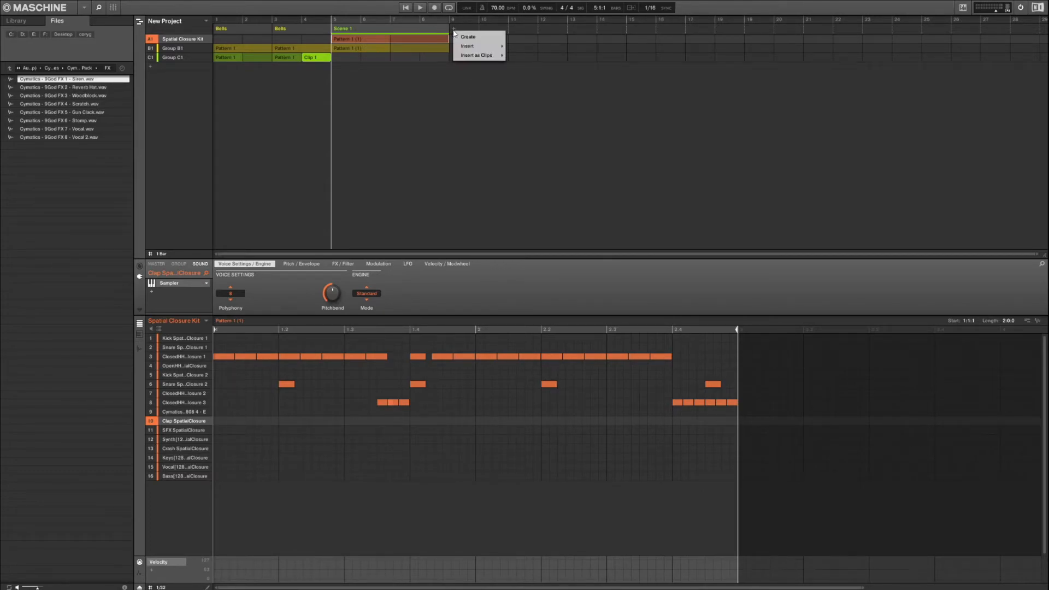
pyautogui.moveTo(483, 48)
pyautogui.click(523, 64)
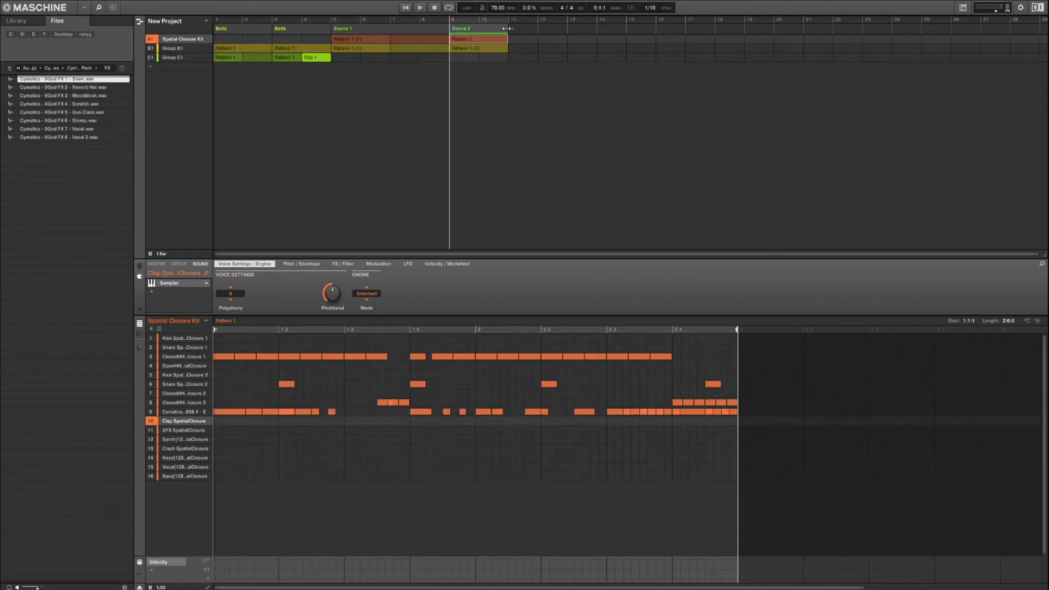
pyautogui.moveTo(514, 25); pyautogui.dragTo(742, 32)
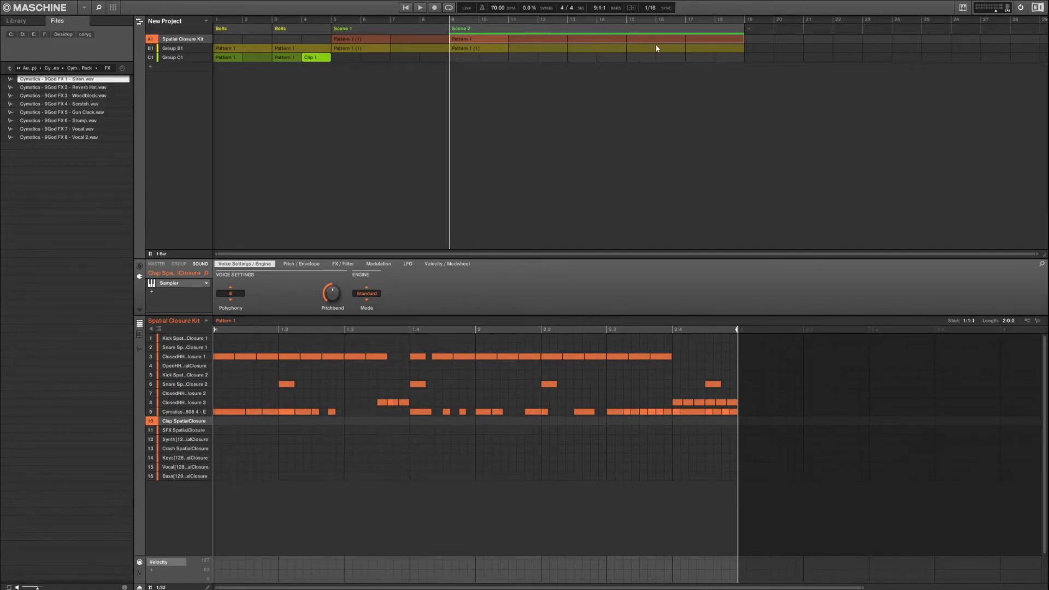
pyautogui.moveTo(743, 35); pyautogui.dragTo(911, 44)
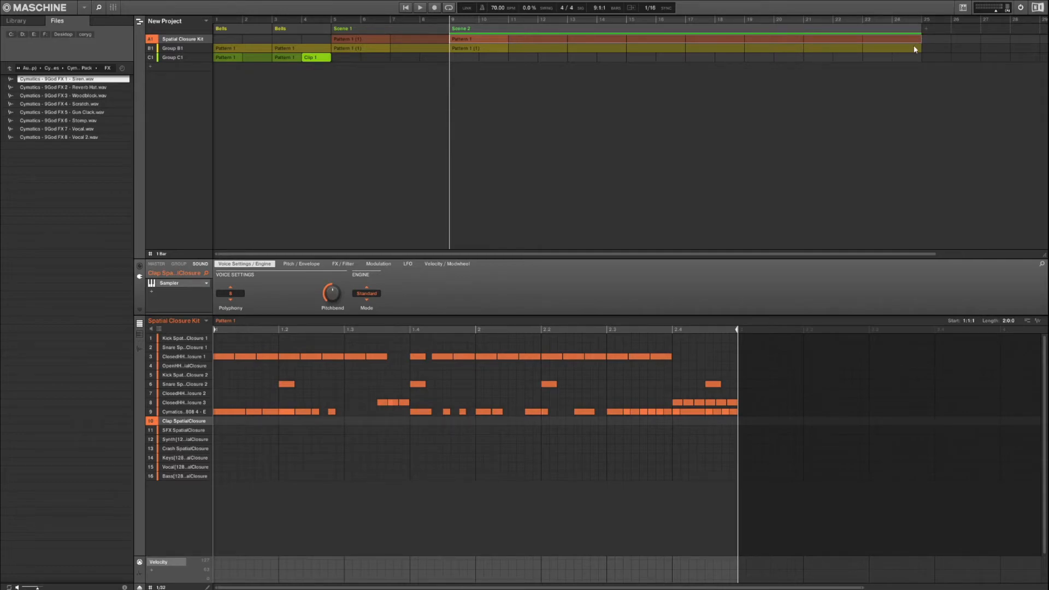
# Add a second one-bar clip for Group C1's siren at bar 24, at the end of Scene 2
pyautogui.click(519, 143)
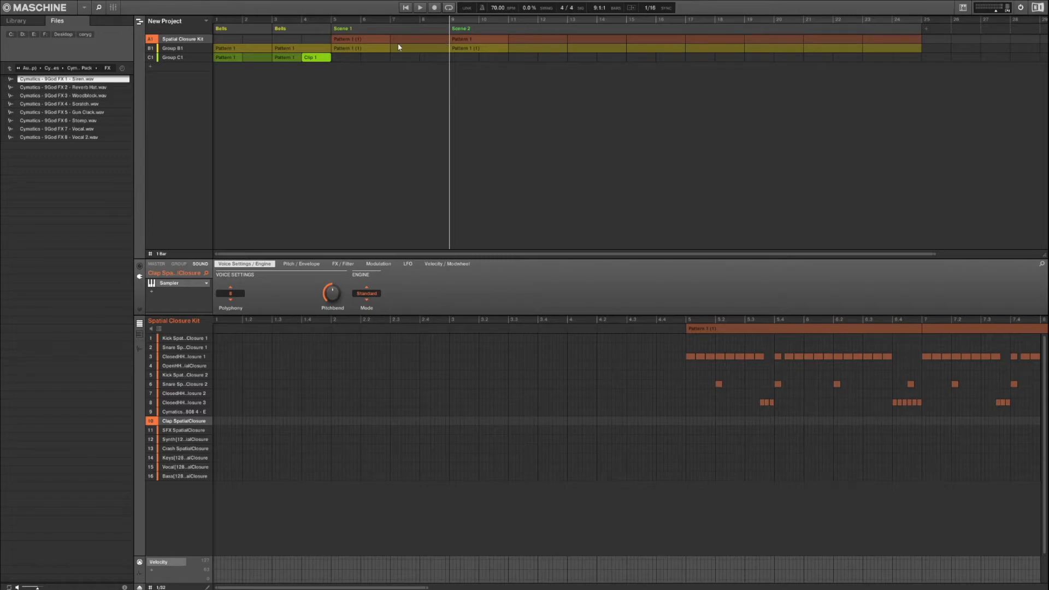
pyautogui.click(317, 59)
pyautogui.click(902, 58)
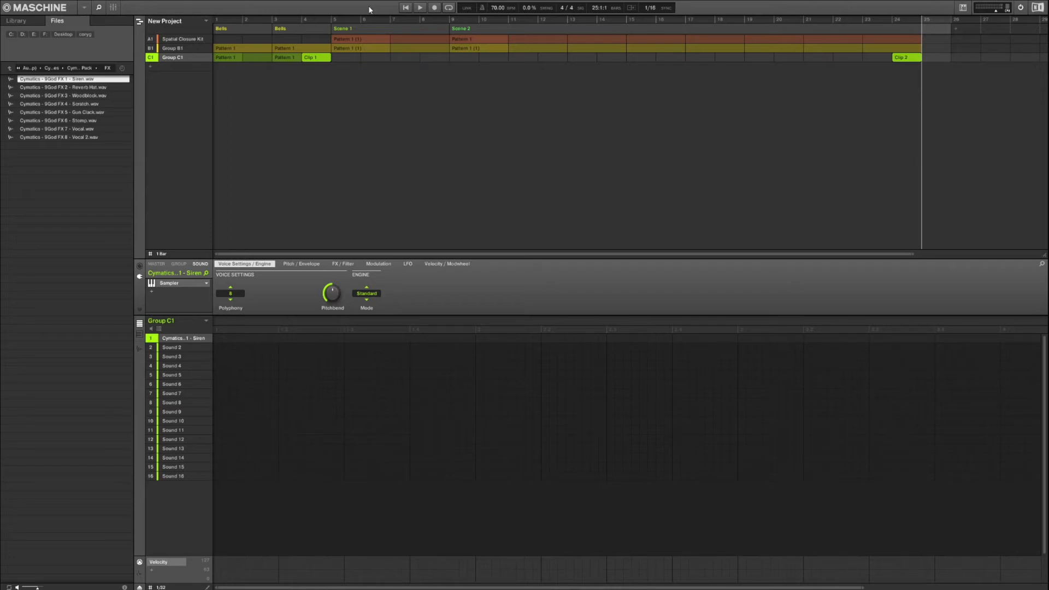
# Play the arrangement from bar 1, check its ending at bar 25, and replay it from bar 21
pyautogui.click(406, 9)
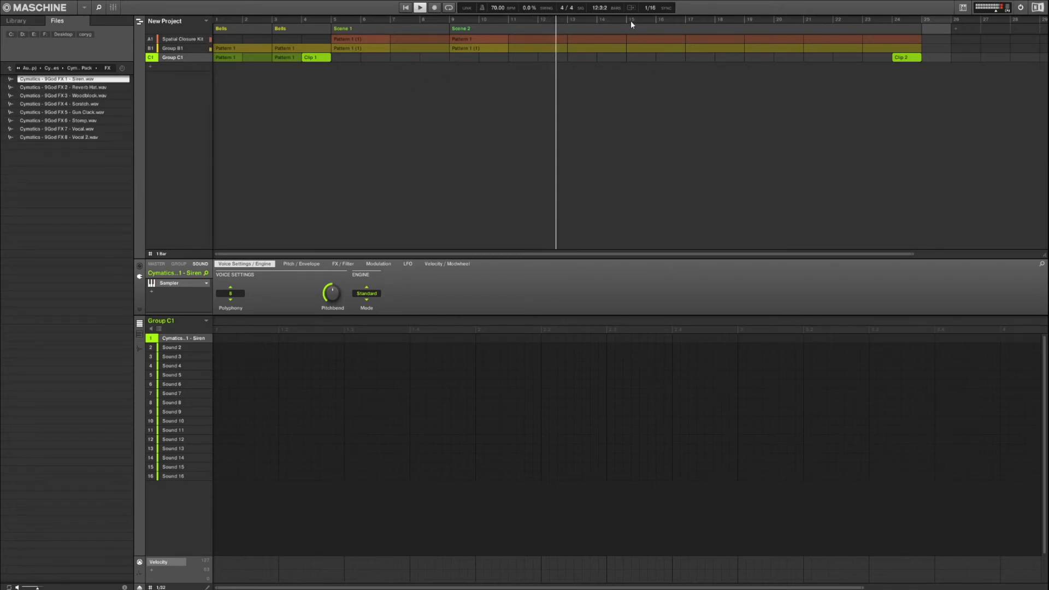
pyautogui.click(935, 19)
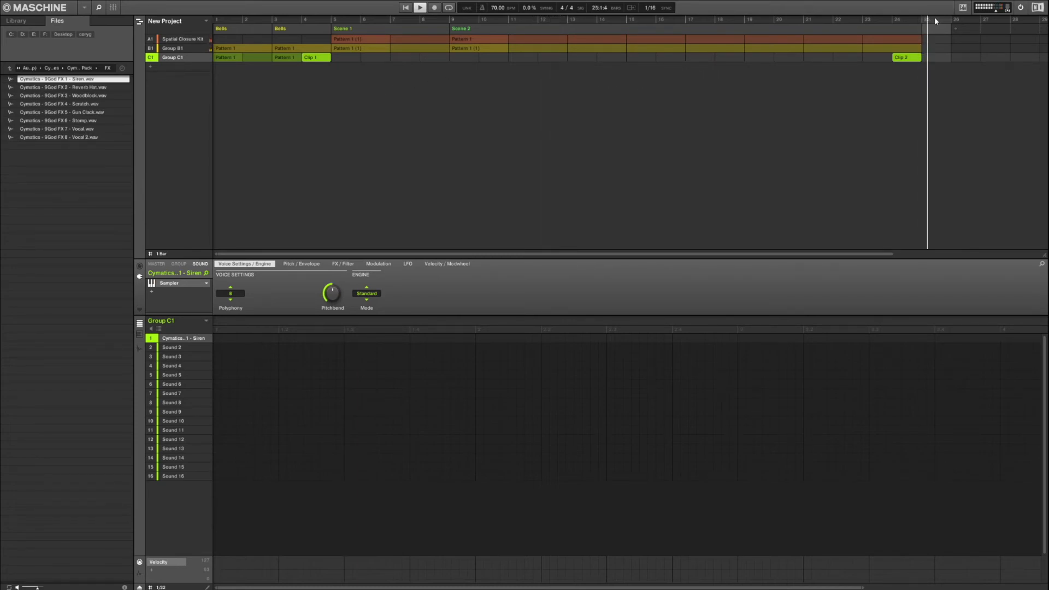
pyautogui.press('space')
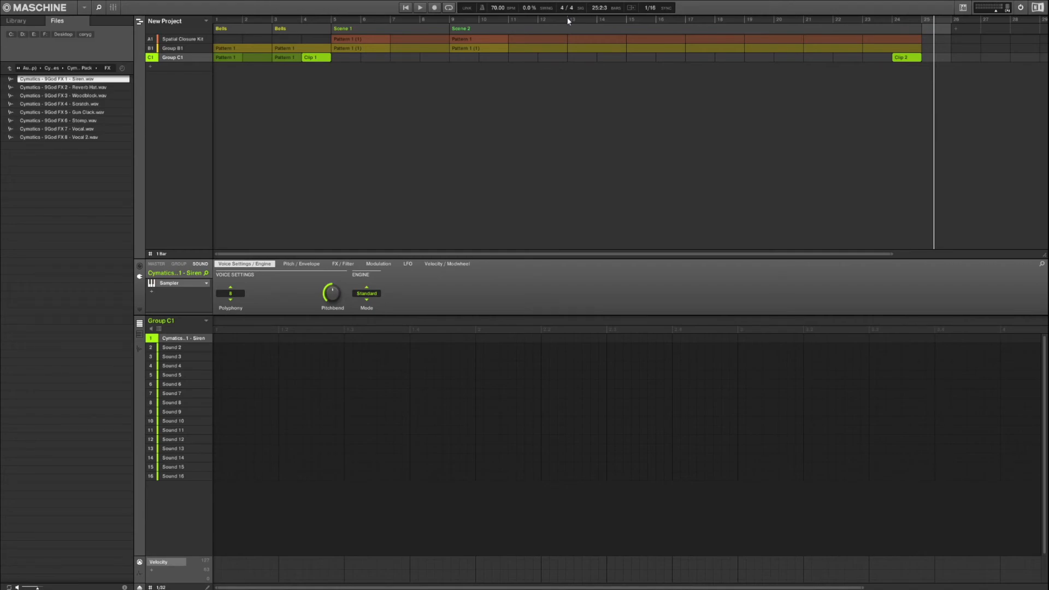
pyautogui.click(803, 20)
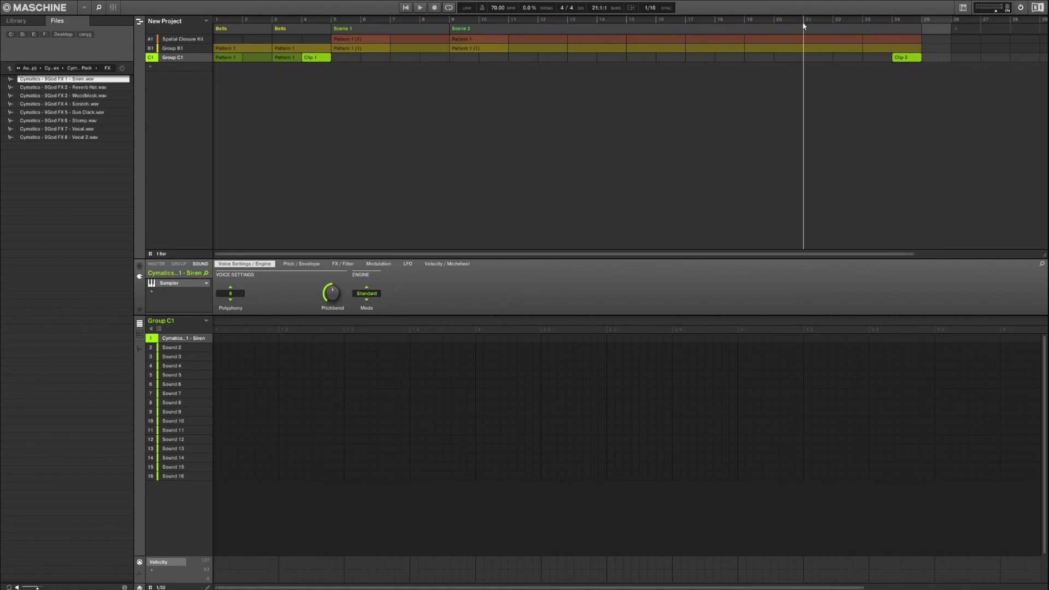
pyautogui.press('space')
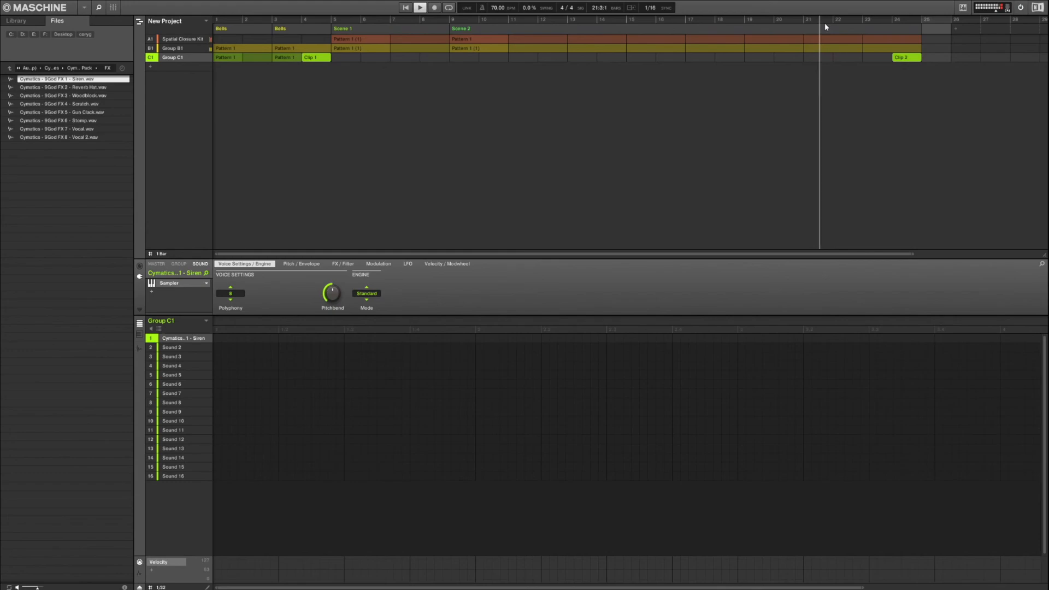